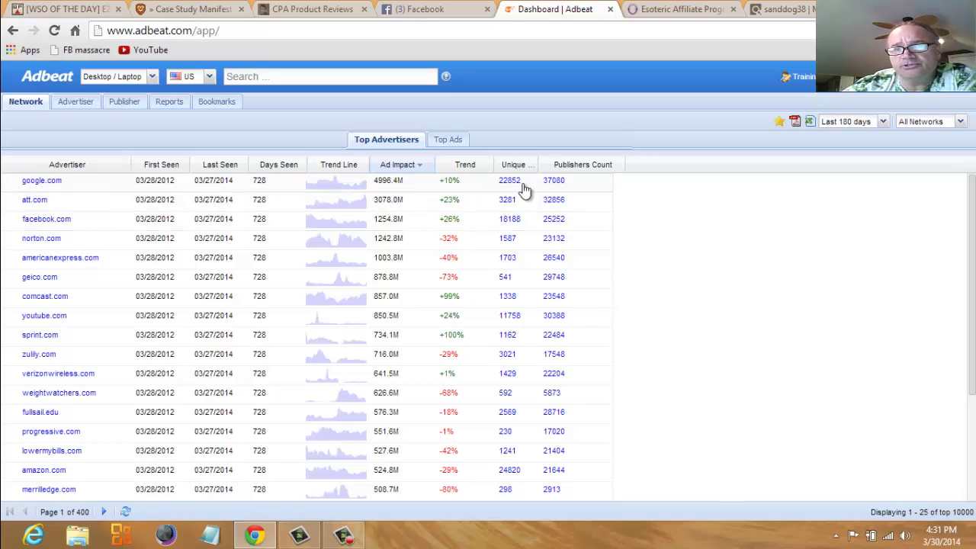
Bring up the All Networks list on the US desktop Top Advertisers dashboard.
{"action": "mouse_move", "coordinate": [559, 188]}
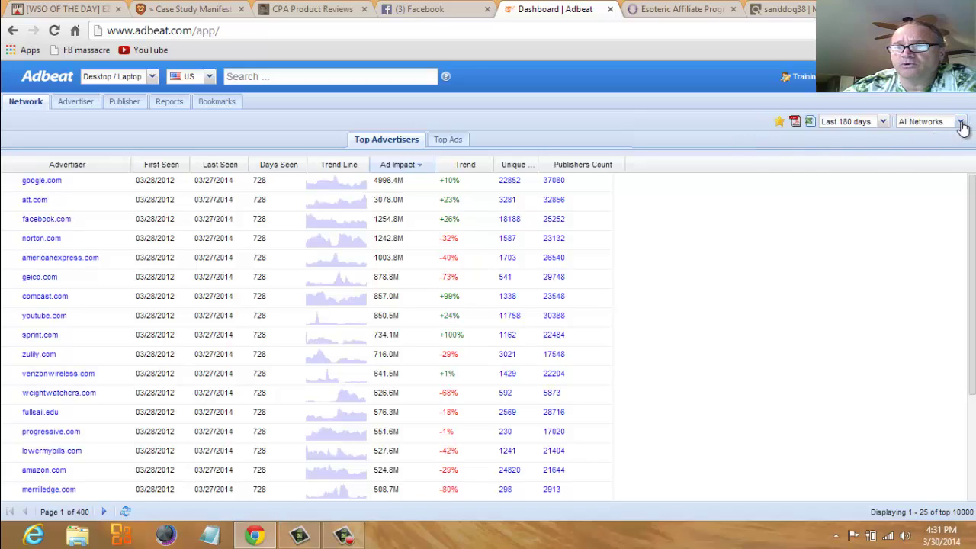
Review the network, device and country lists, keeping All Networks, Desktop / Laptop and US.
{"action": "left_click", "coordinate": [961, 123]}
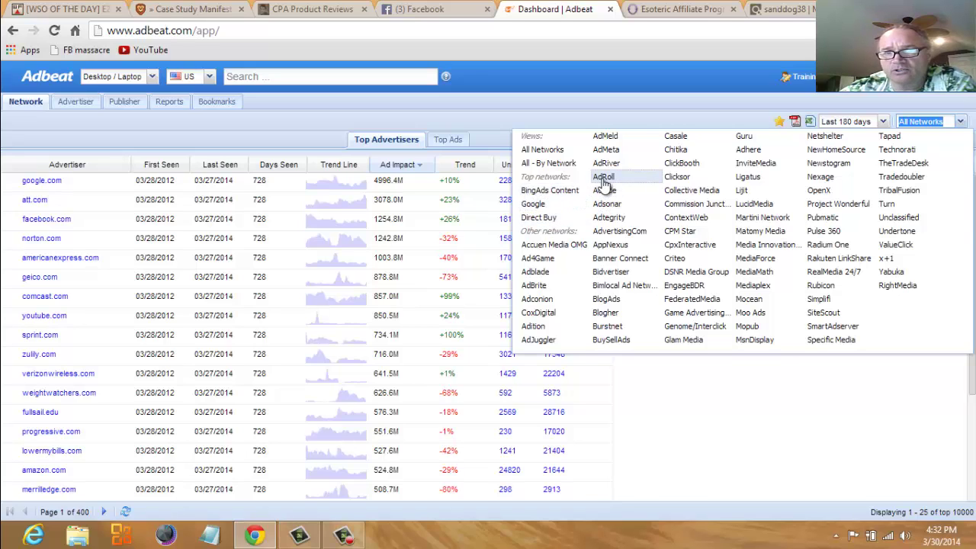
{"action": "left_click", "coordinate": [644, 104]}
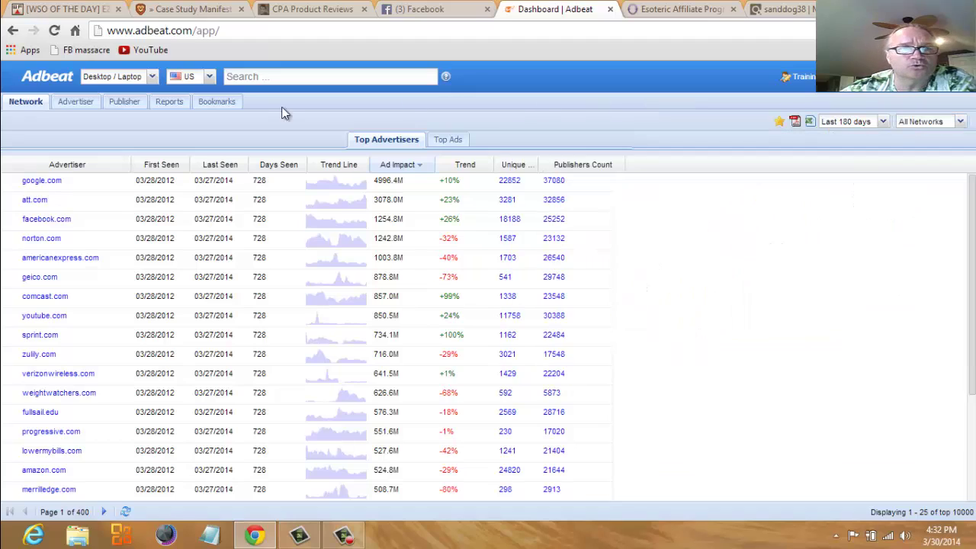
{"action": "left_click", "coordinate": [154, 77]}
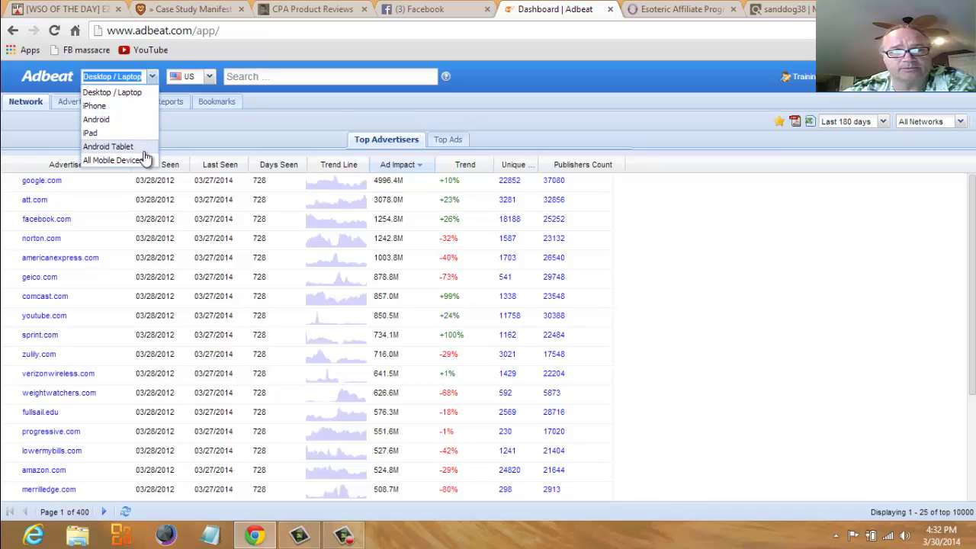
{"action": "left_click", "coordinate": [297, 108]}
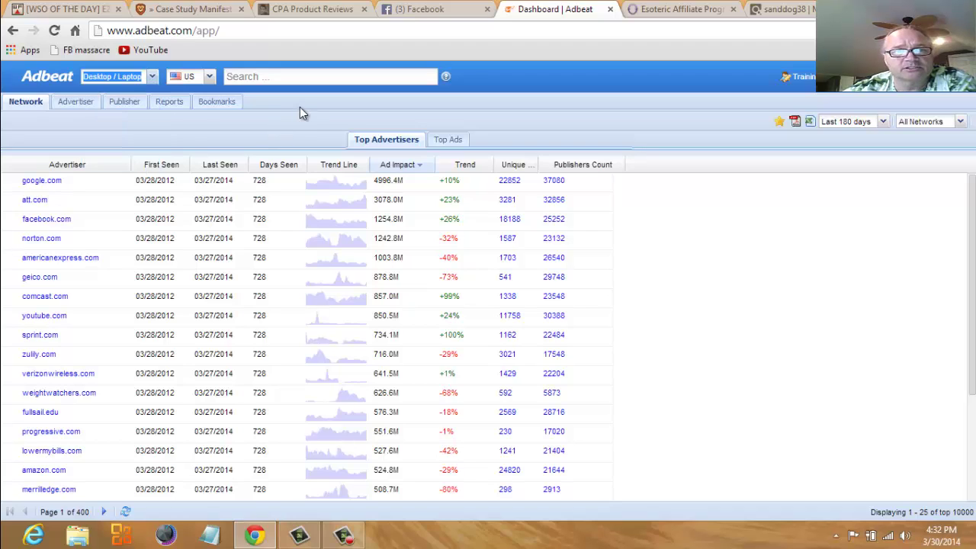
{"action": "left_click", "coordinate": [209, 77]}
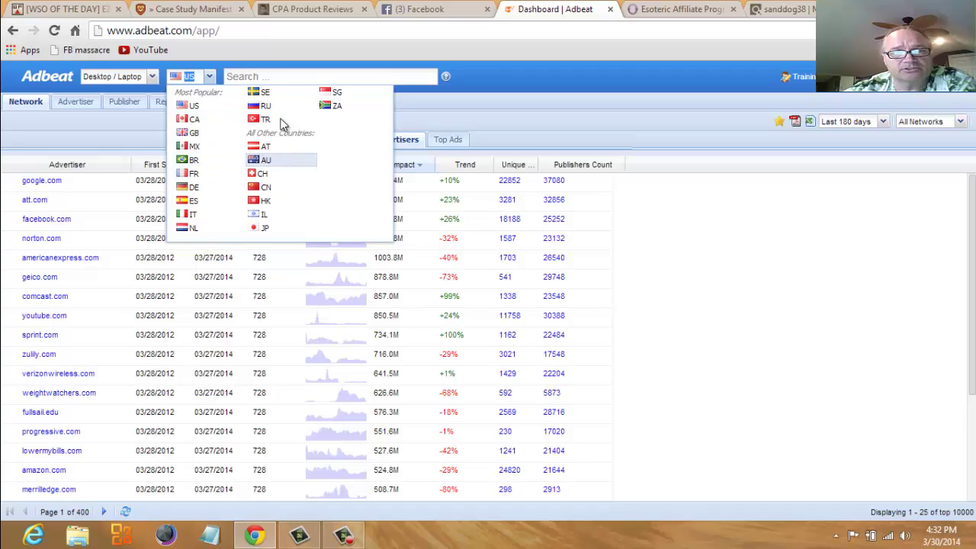
{"action": "left_click", "coordinate": [509, 96]}
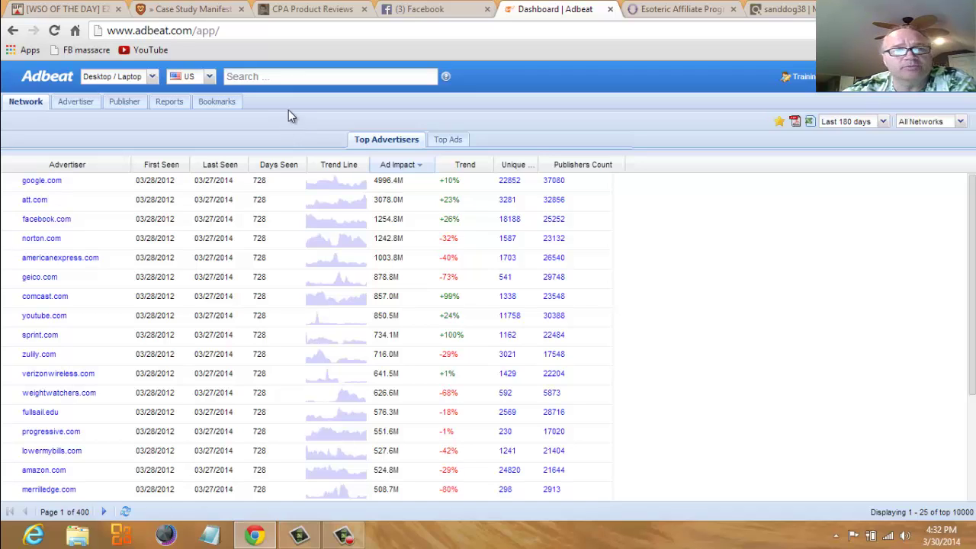
Start a keyword search with 'click', then log back in after the session expires.
{"action": "left_click", "coordinate": [308, 77]}
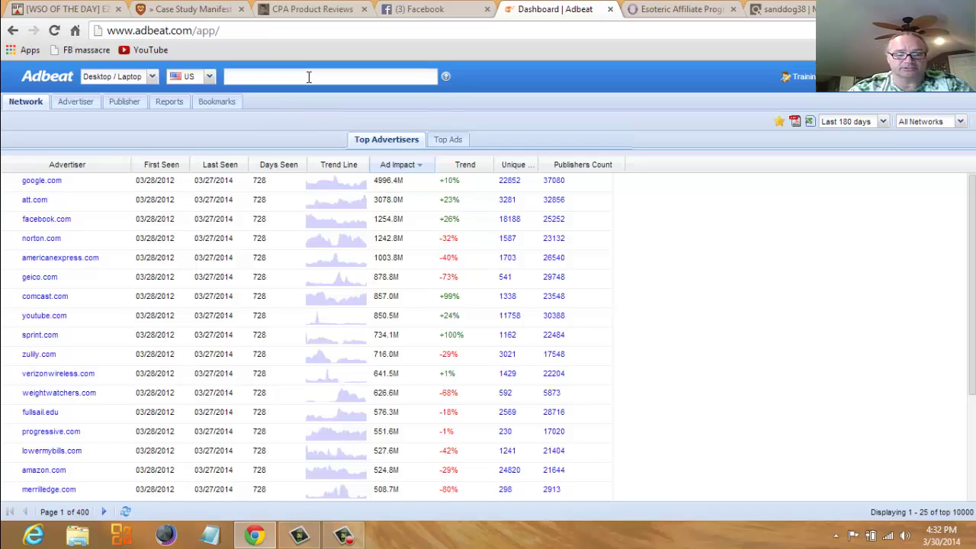
{"action": "type", "text": "click"}
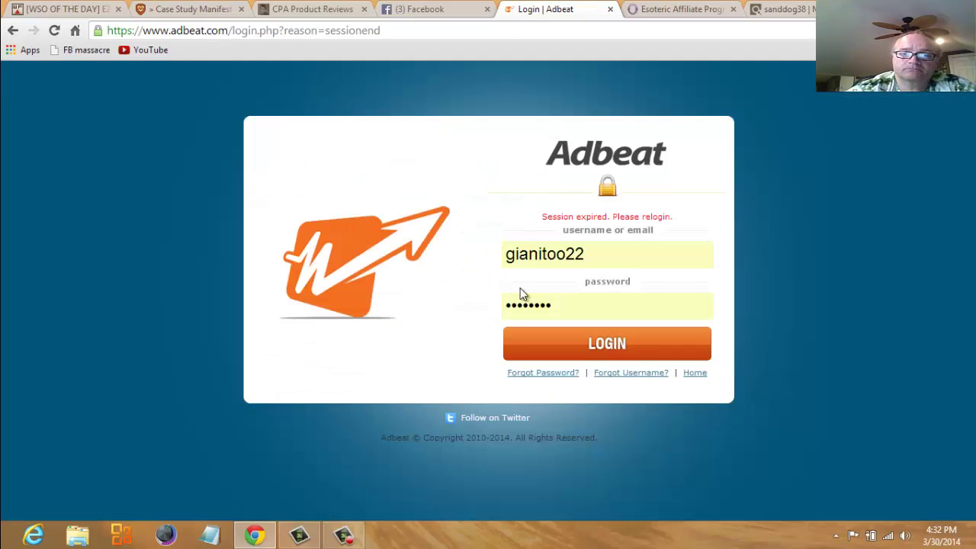
{"action": "left_click", "coordinate": [573, 342]}
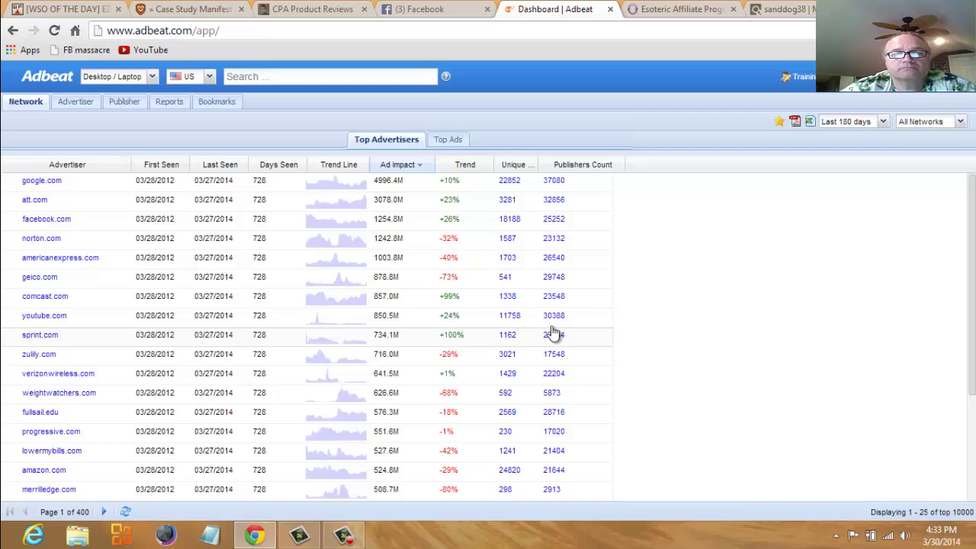
Search 'clickb' and choose the clickbank keyword suggestion.
{"action": "left_click", "coordinate": [289, 77]}
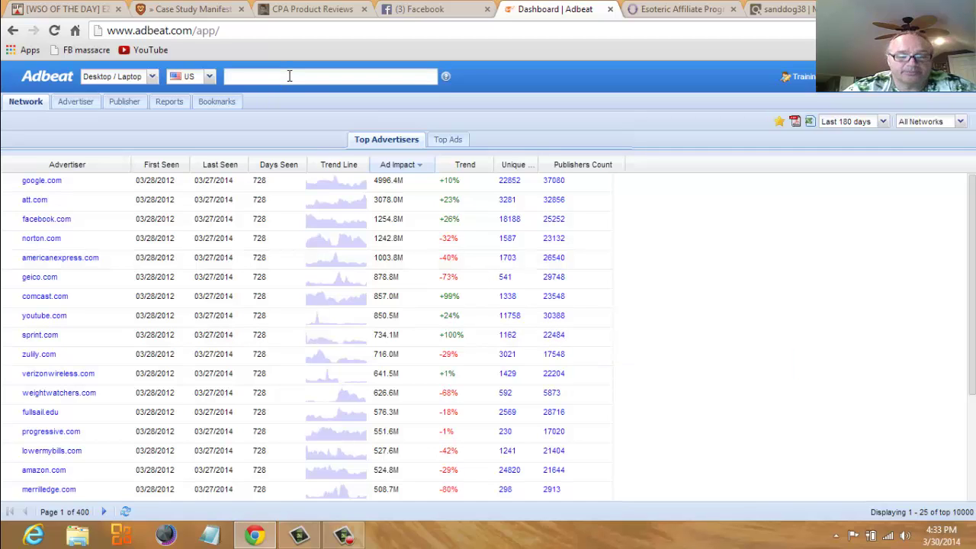
{"action": "type", "text": "clickb"}
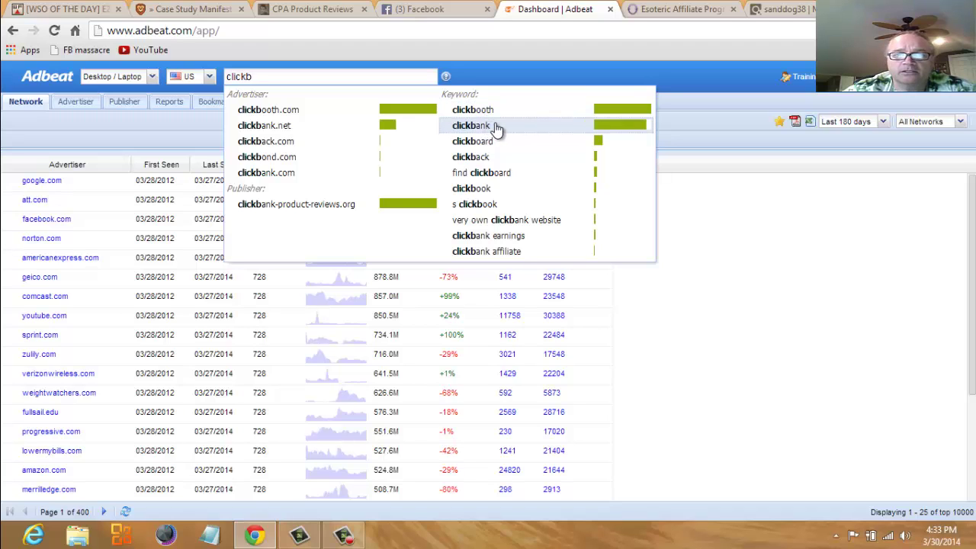
{"action": "left_click", "coordinate": [496, 128]}
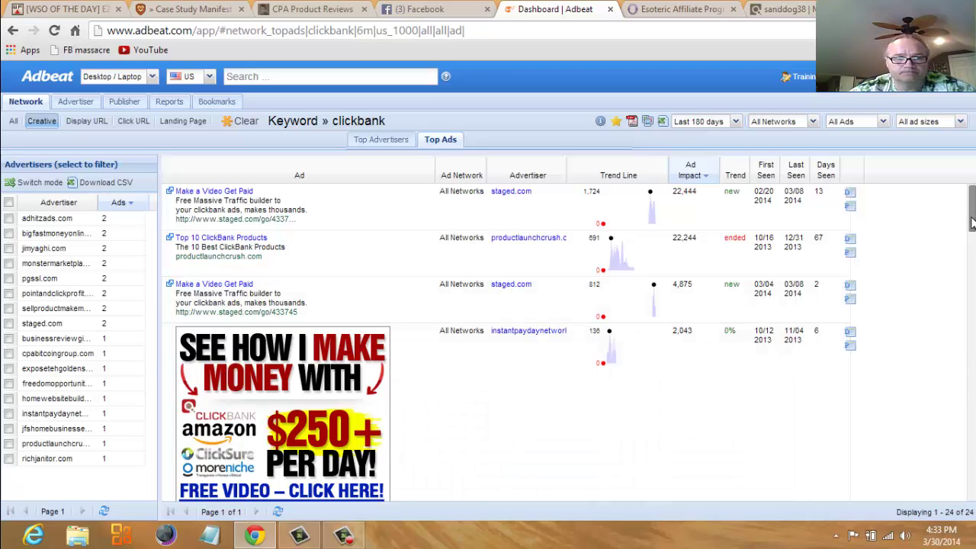
{"action": "left_click_drag", "start_coordinate": [971, 221], "coordinate": [971, 433]}
{"action": "left_click_drag", "start_coordinate": [971, 396], "coordinate": [959, 211]}
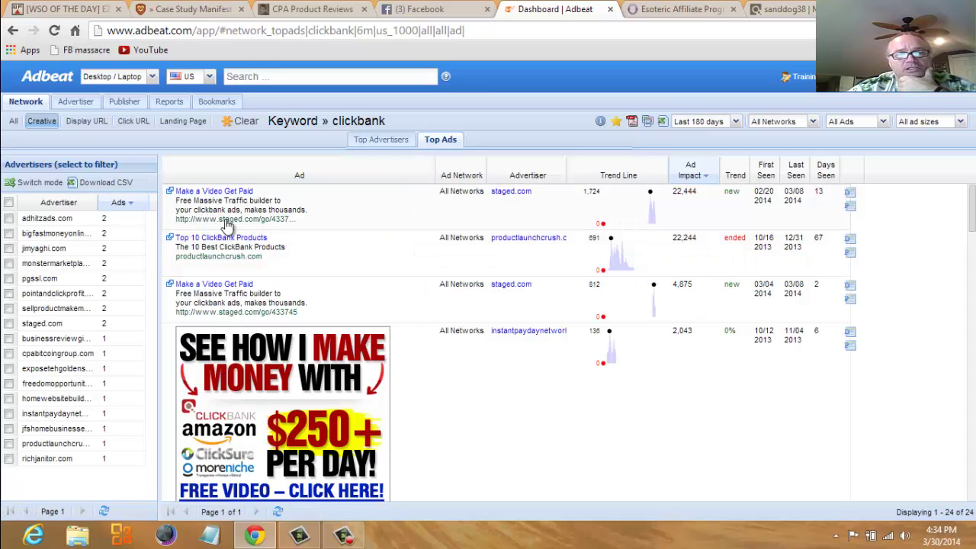
Switch the clickbank search to Landing Page text and sort ads by Days Seen.
{"action": "left_click", "coordinate": [175, 126]}
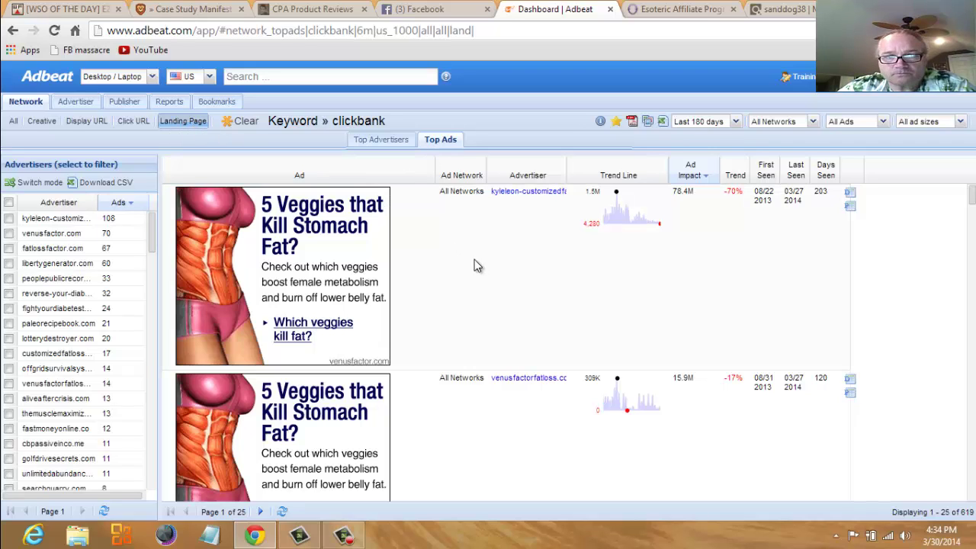
{"action": "mouse_move", "coordinate": [353, 372]}
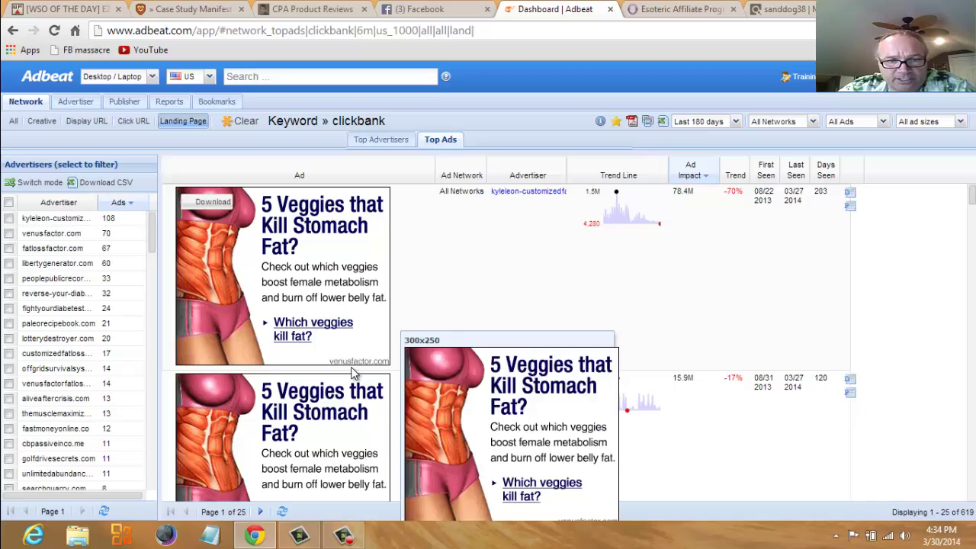
{"action": "left_click", "coordinate": [816, 178]}
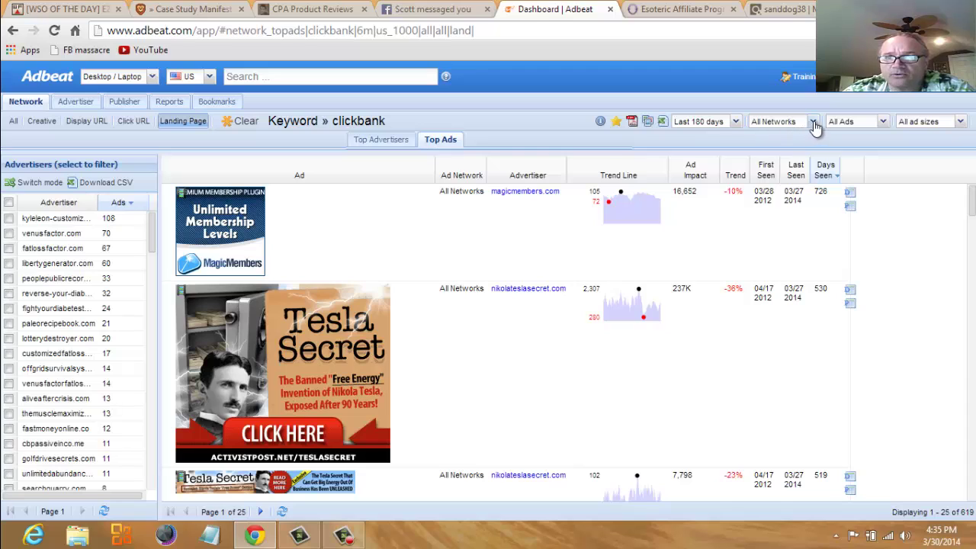
Filter the clickbank ads to BingAds Content, sort by Last Seen, then by Days Seen.
{"action": "left_click", "coordinate": [814, 122]}
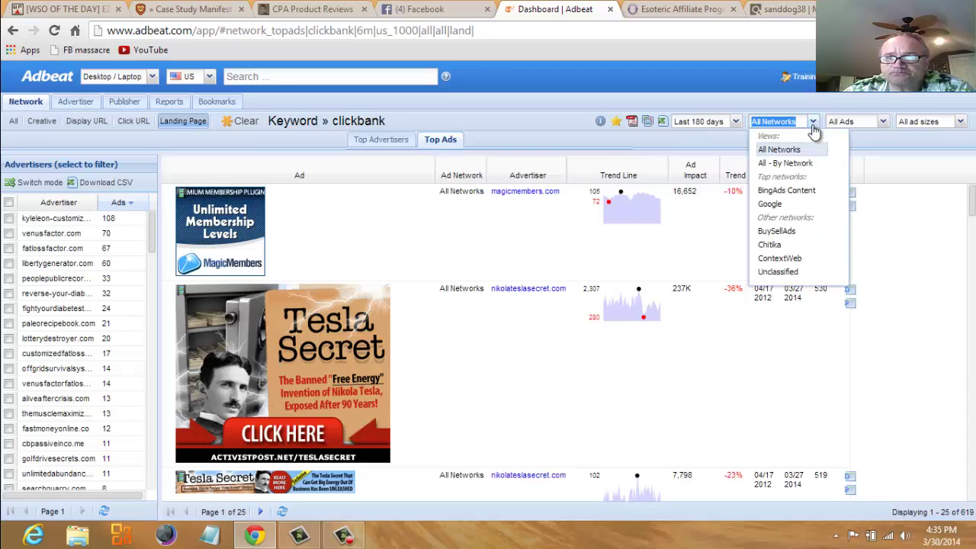
{"action": "left_click", "coordinate": [796, 191]}
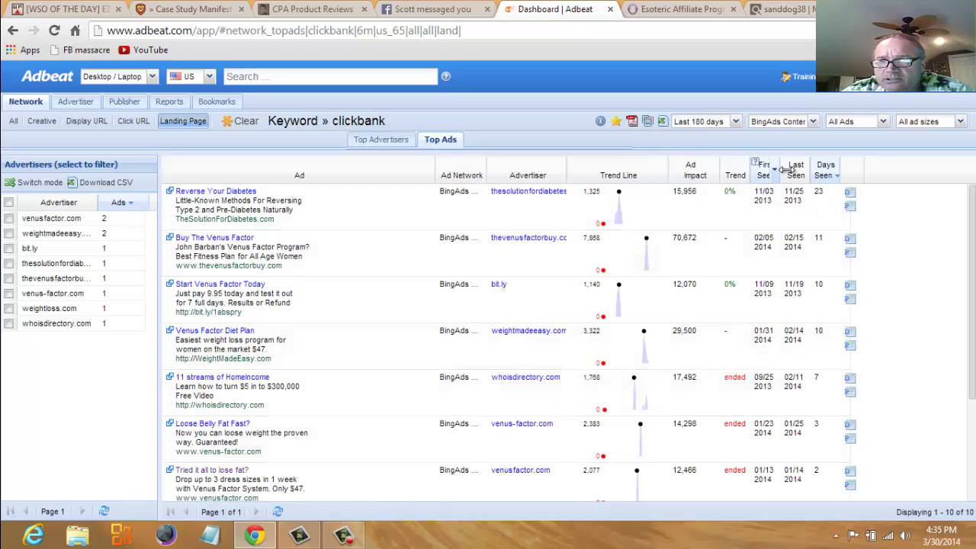
{"action": "left_click", "coordinate": [793, 175]}
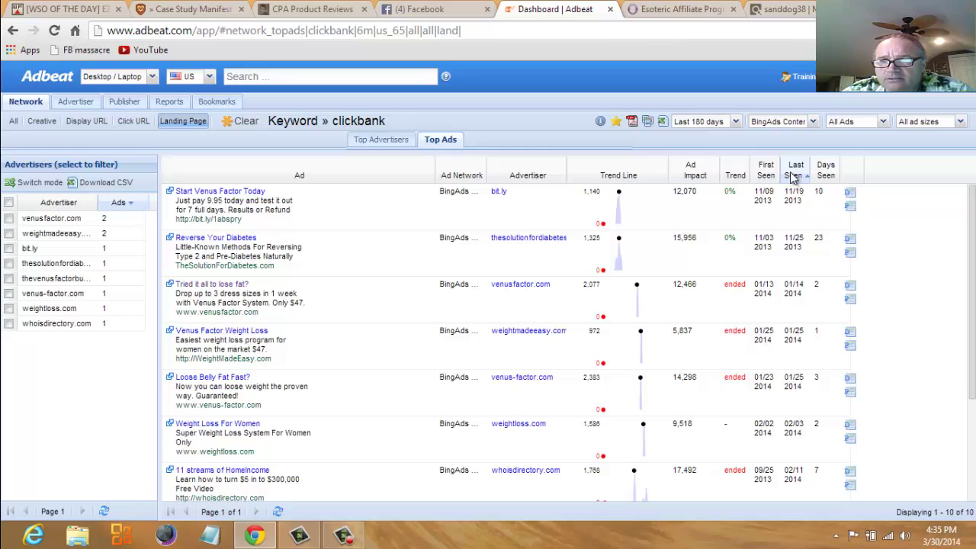
{"action": "left_click", "coordinate": [793, 175]}
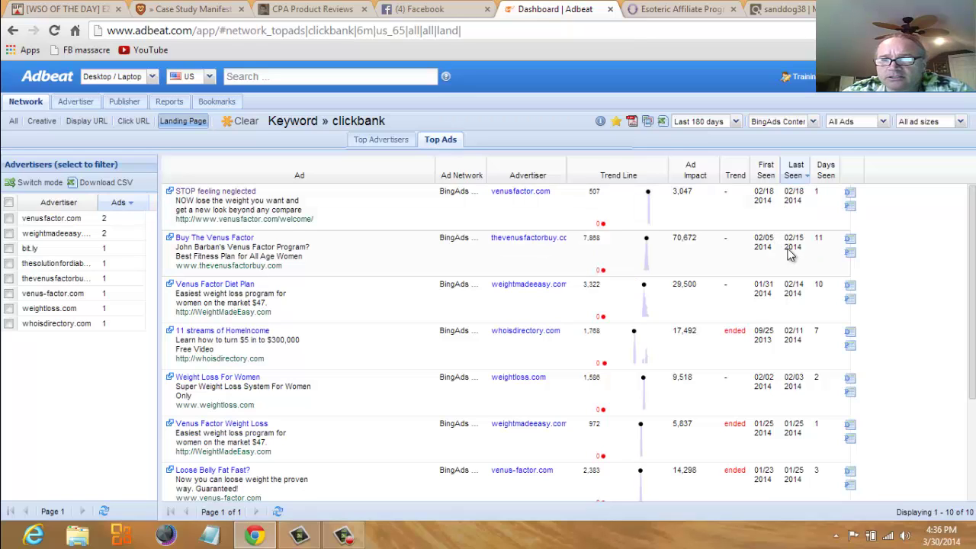
{"action": "left_click", "coordinate": [823, 169]}
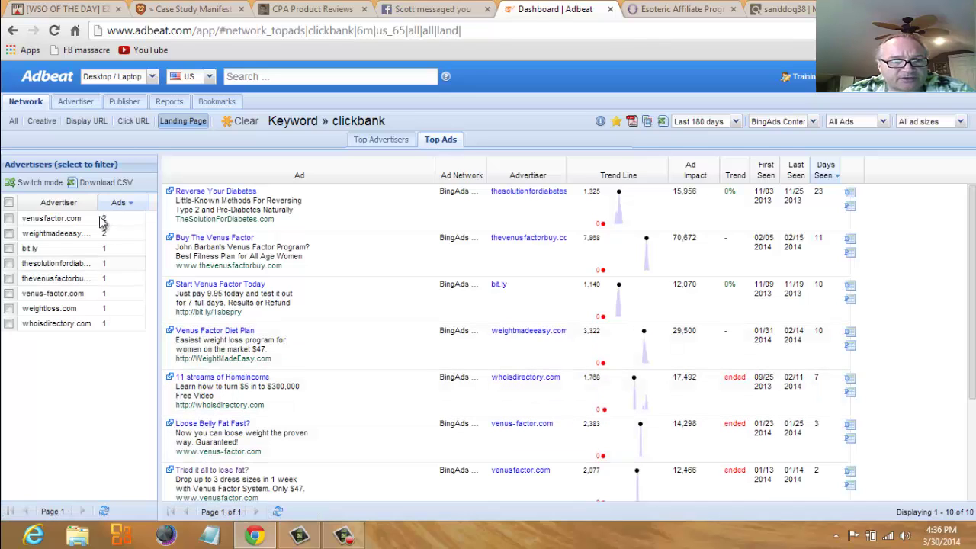
Filter to venusfactor.com and view destination URLs of its 'Tried it all to lose fat?' ad.
{"action": "left_click", "coordinate": [44, 221]}
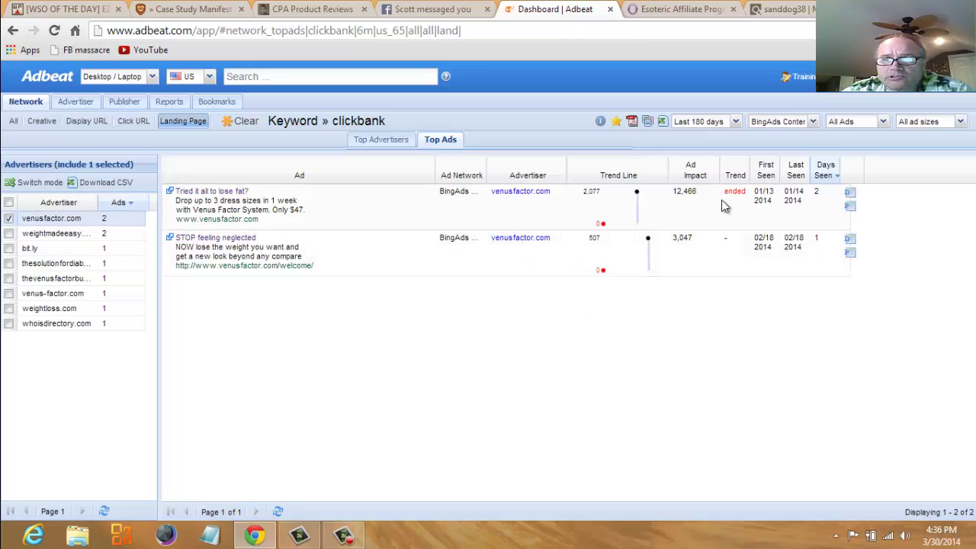
{"action": "mouse_move", "coordinate": [852, 194]}
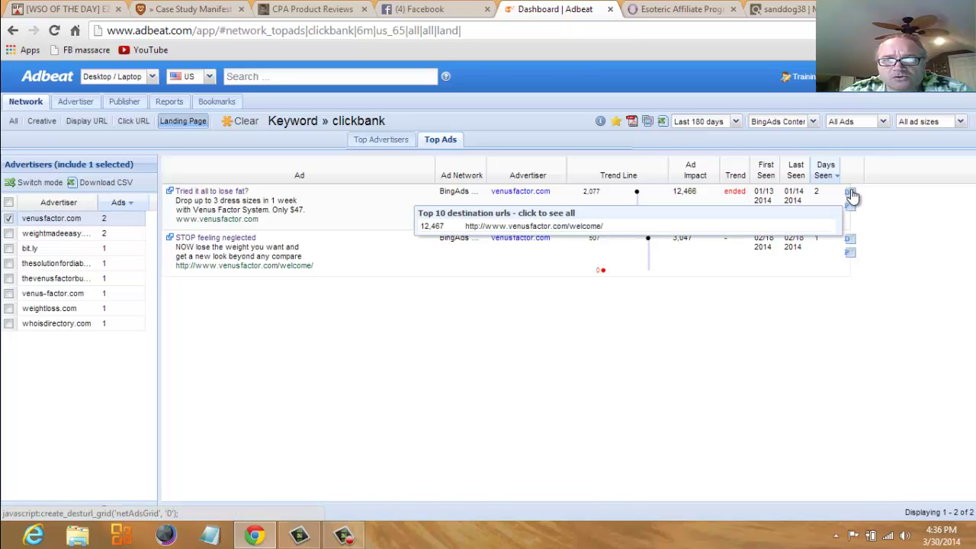
{"action": "left_click", "coordinate": [852, 196]}
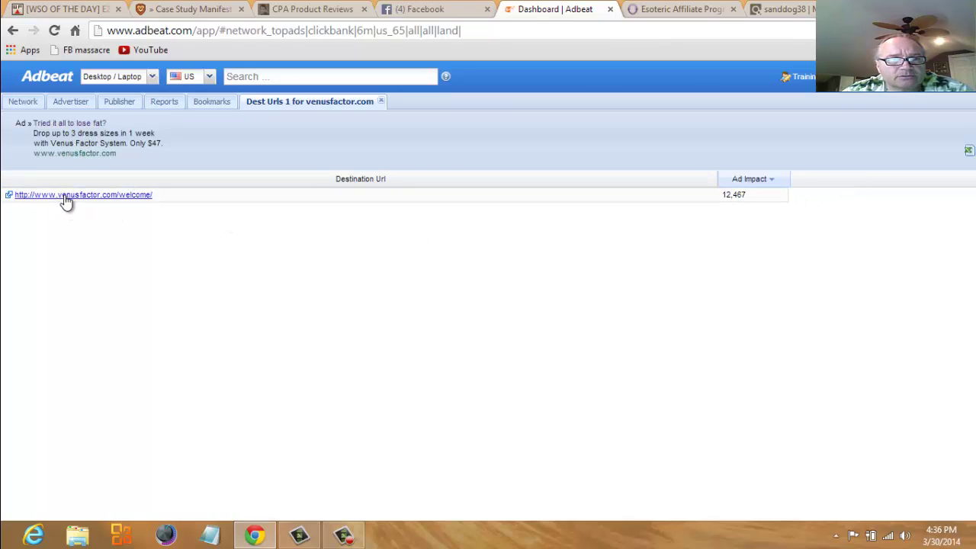
{"action": "left_click", "coordinate": [65, 199]}
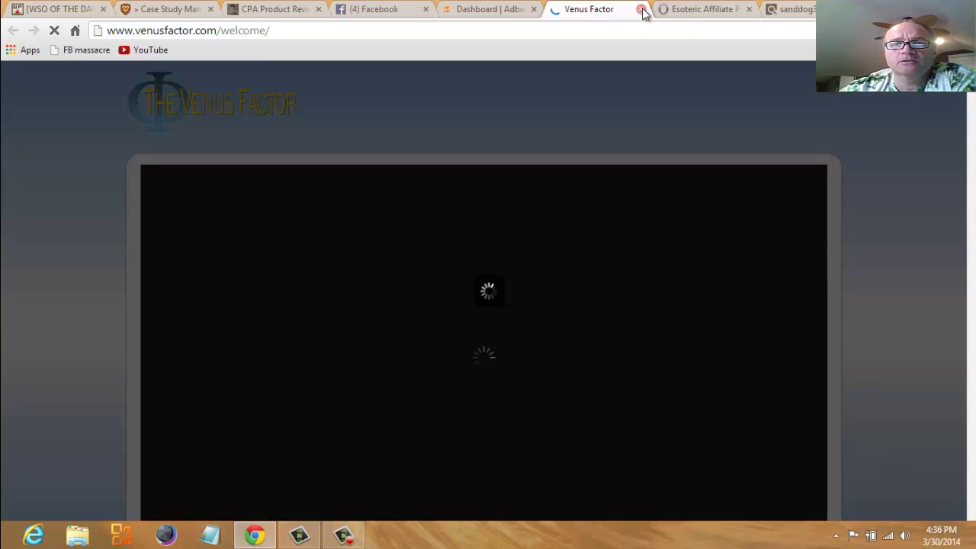
{"action": "left_click", "coordinate": [641, 9]}
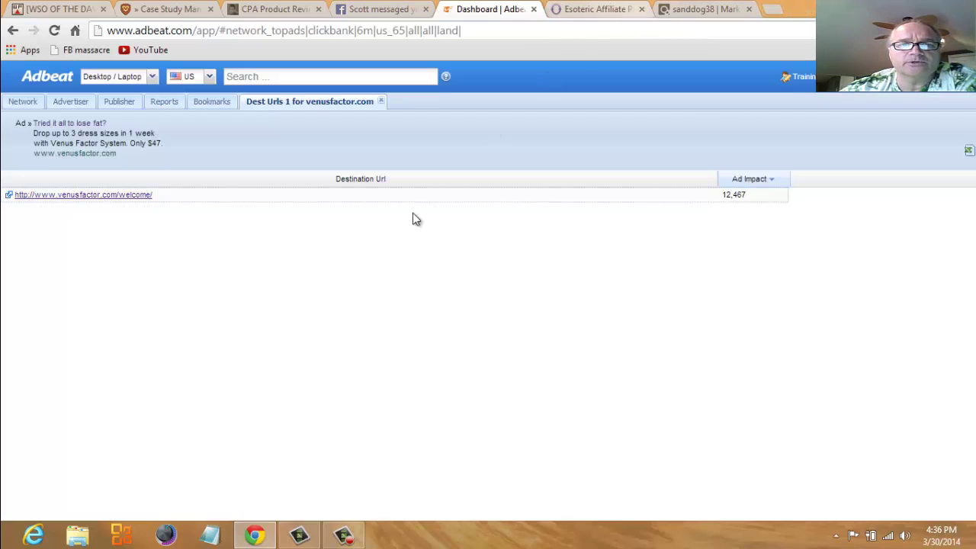
Go back to Top Ads and clear the clickbank keyword filter.
{"action": "left_click", "coordinate": [12, 32]}
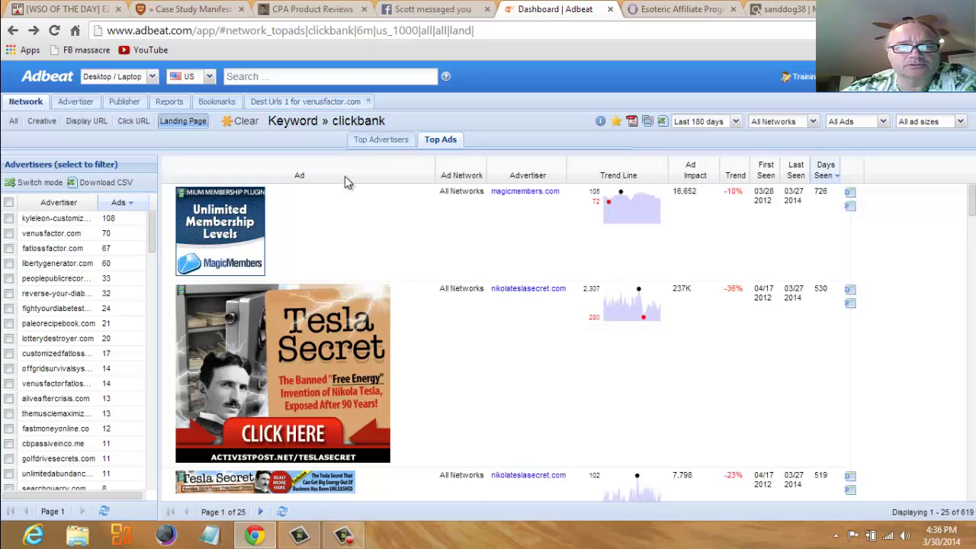
{"action": "left_click", "coordinate": [237, 126]}
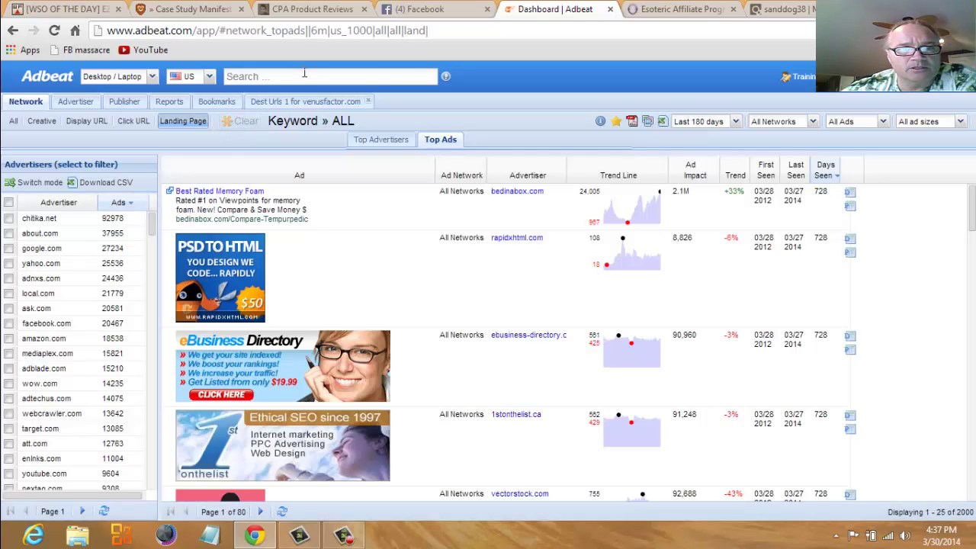
{"action": "left_click", "coordinate": [301, 77]}
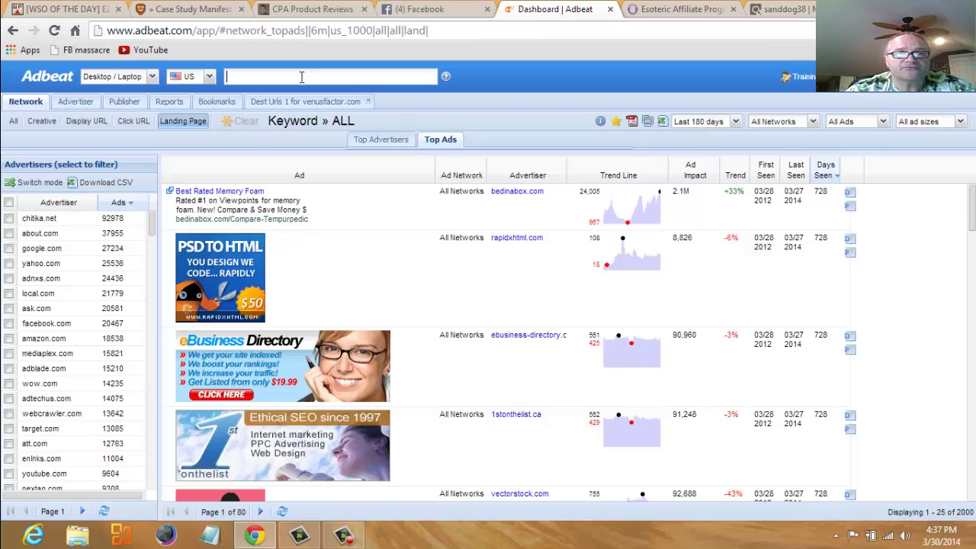
Search 'forex' and choose the forex trading keyword suggestion.
{"action": "type", "text": "fore"}
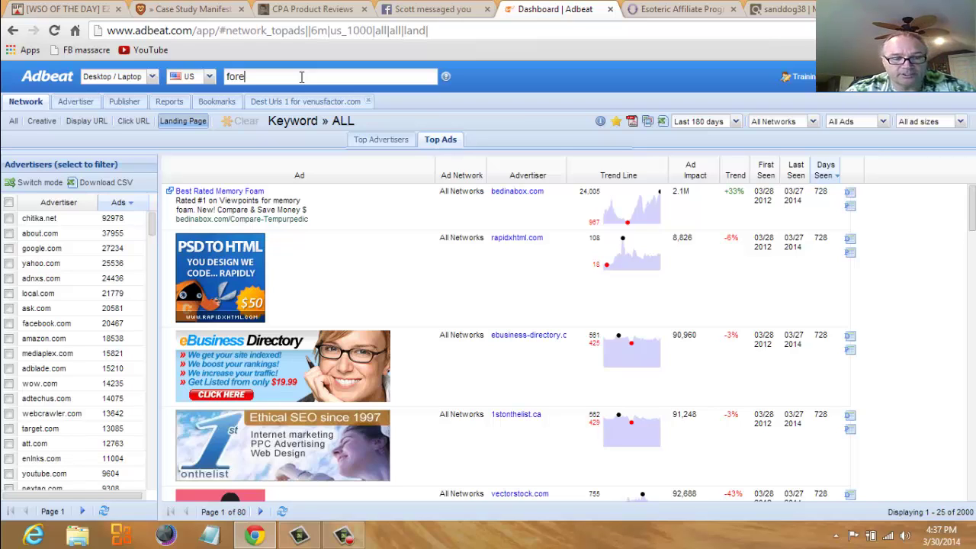
{"action": "type", "text": "x"}
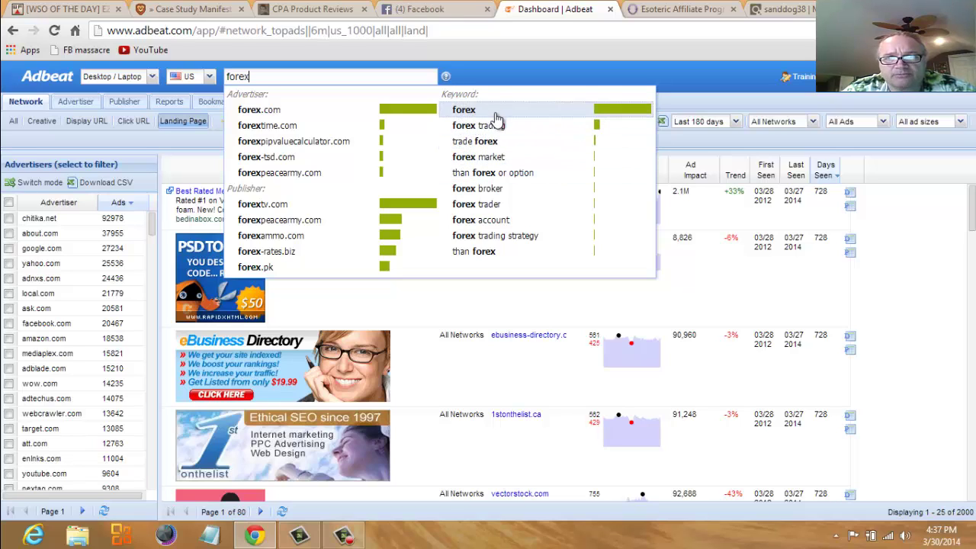
{"action": "left_click", "coordinate": [492, 125]}
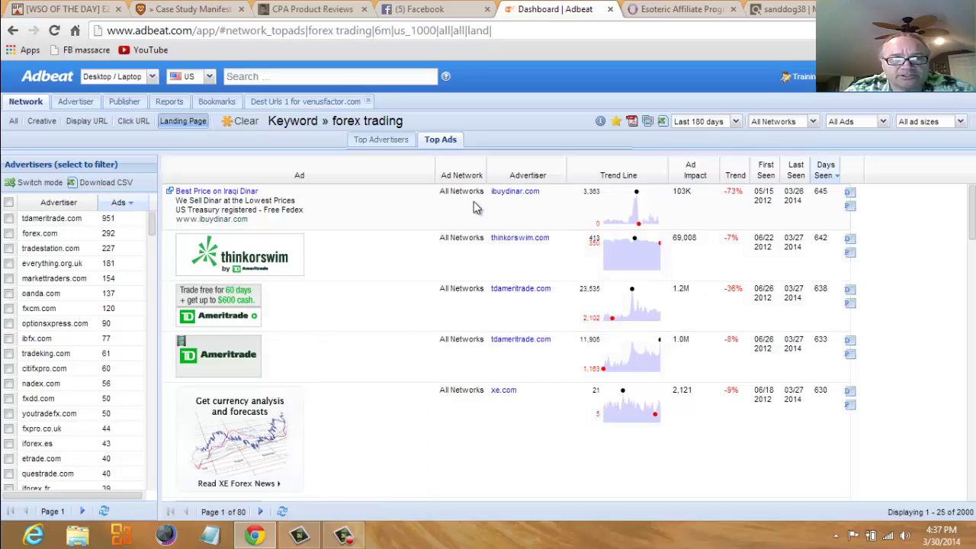
Filter the forex trading ads to the BingAds Content network.
{"action": "left_click", "coordinate": [813, 122]}
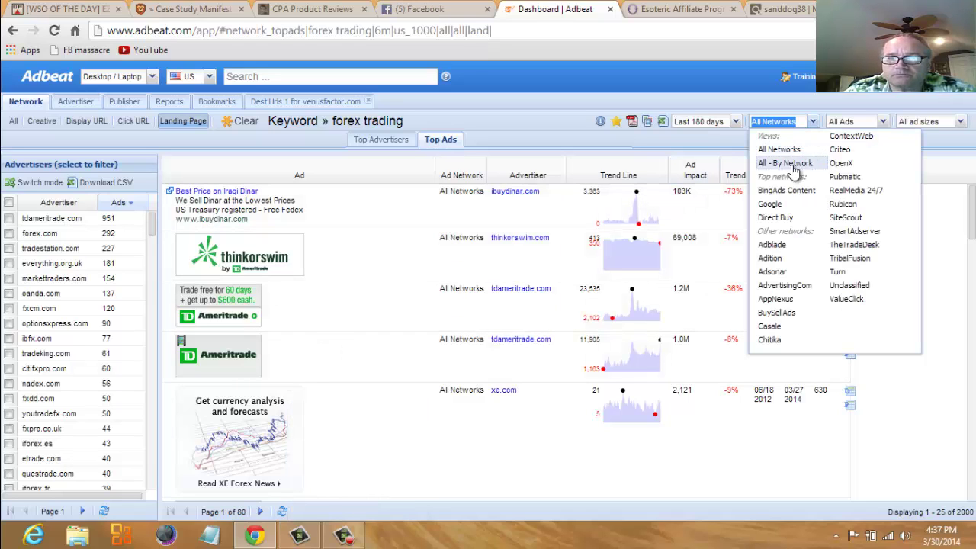
{"action": "left_click", "coordinate": [791, 192]}
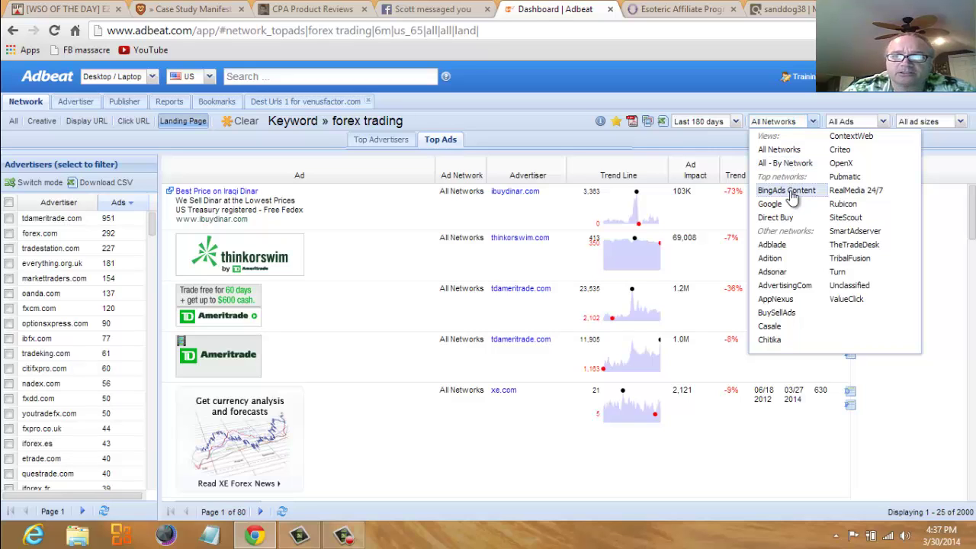
{"action": "left_click", "coordinate": [791, 192]}
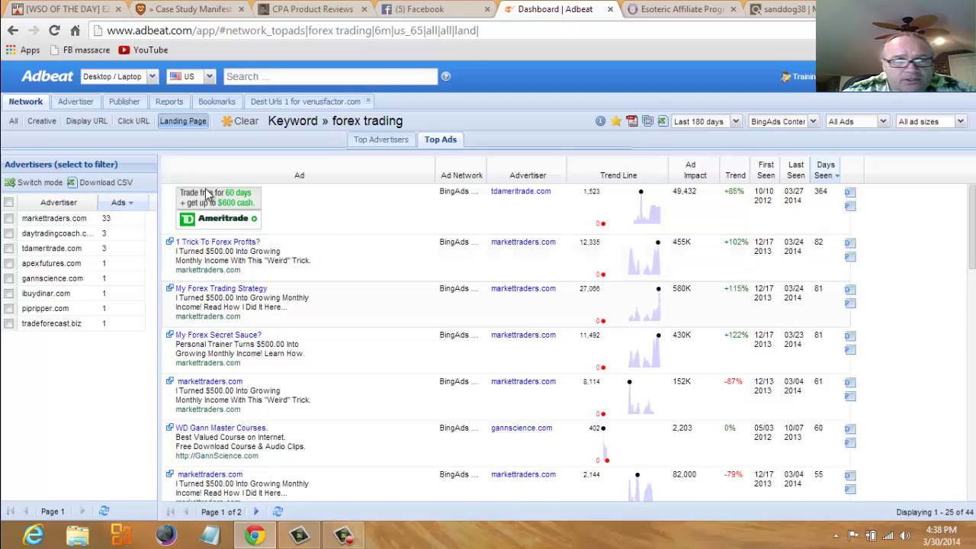
Filter the BingAds ads to markettraders.com and list the '1 Trick To Forex Profits?' ad's destination URLs.
{"action": "left_click", "coordinate": [35, 221]}
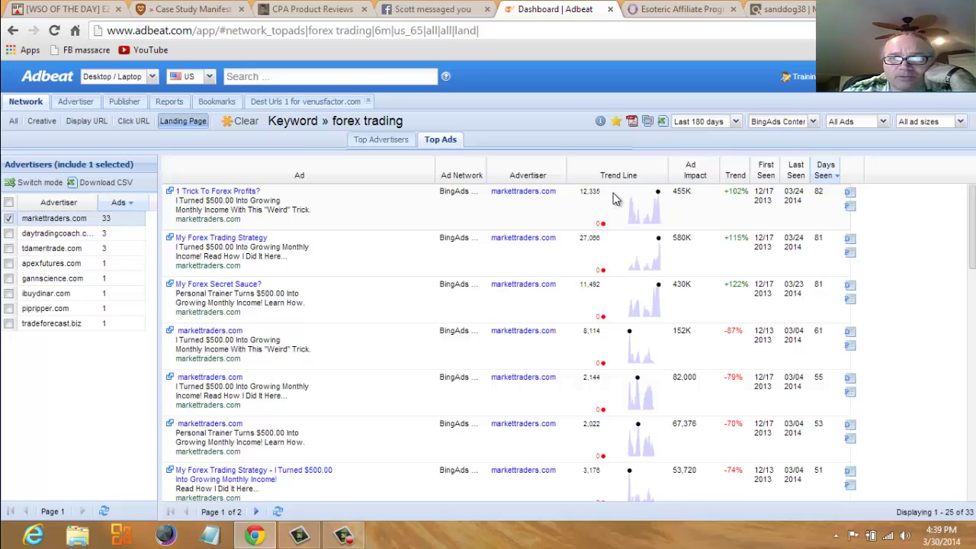
{"action": "left_click", "coordinate": [848, 195]}
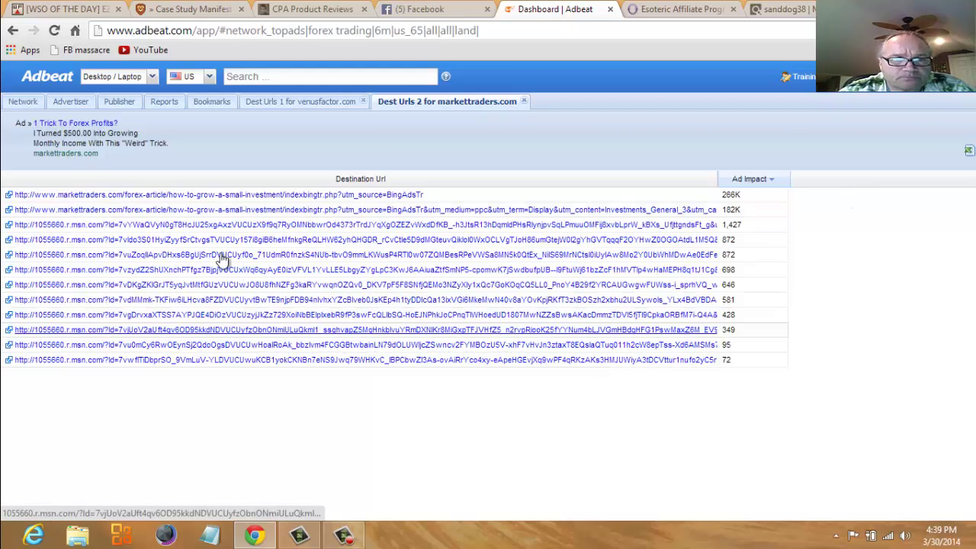
Open markettraders.com's top forex-article destination page and scroll through its article and comments.
{"action": "left_click", "coordinate": [290, 199]}
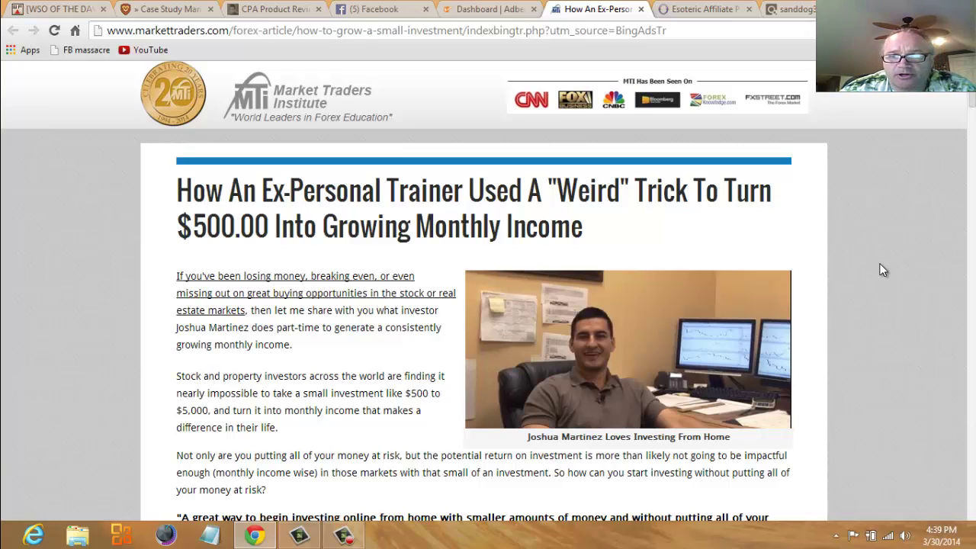
{"action": "scroll", "coordinate": [879, 270], "scroll_direction": "down", "scroll_amount": 5}
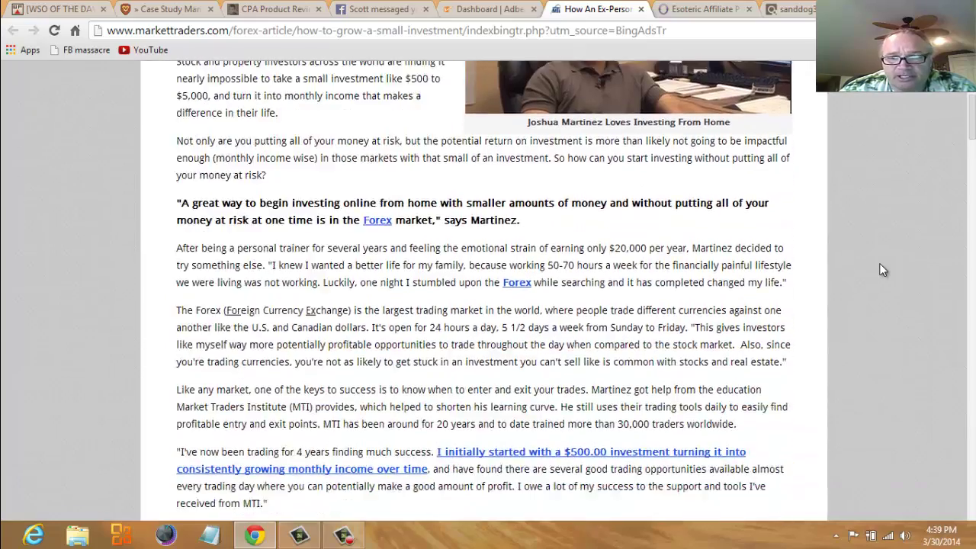
{"action": "scroll", "coordinate": [879, 268], "scroll_direction": "down", "scroll_amount": 8}
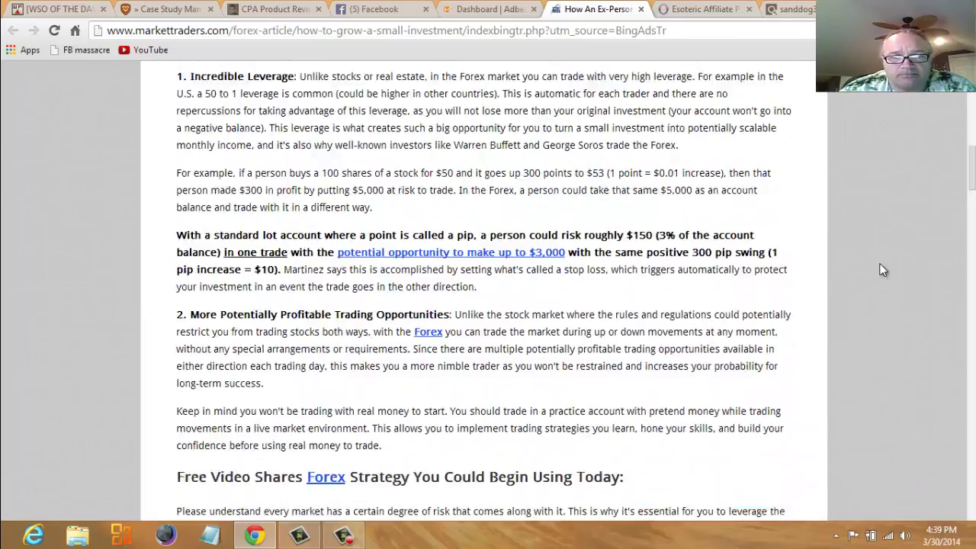
{"action": "scroll", "coordinate": [879, 270], "scroll_direction": "down", "scroll_amount": 10}
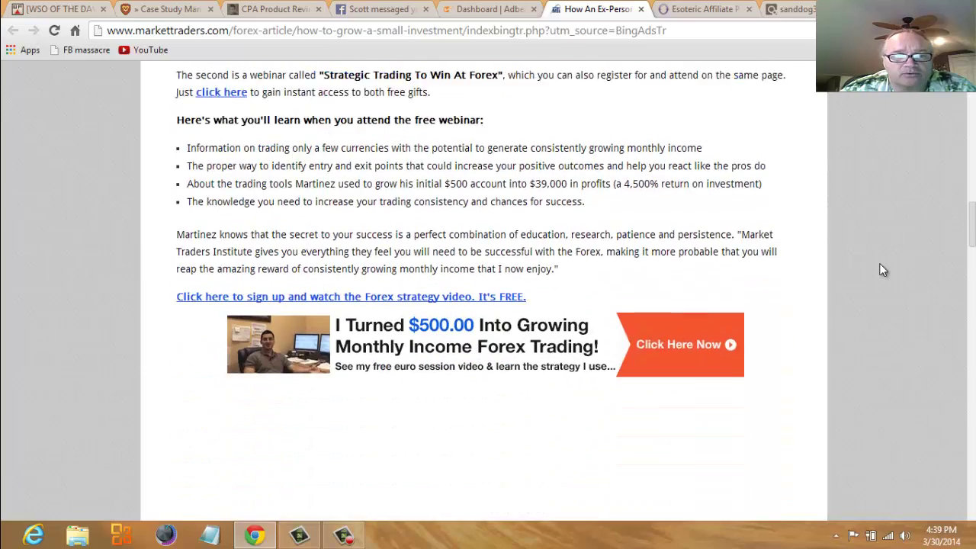
{"action": "scroll", "coordinate": [879, 269], "scroll_direction": "down", "scroll_amount": 8}
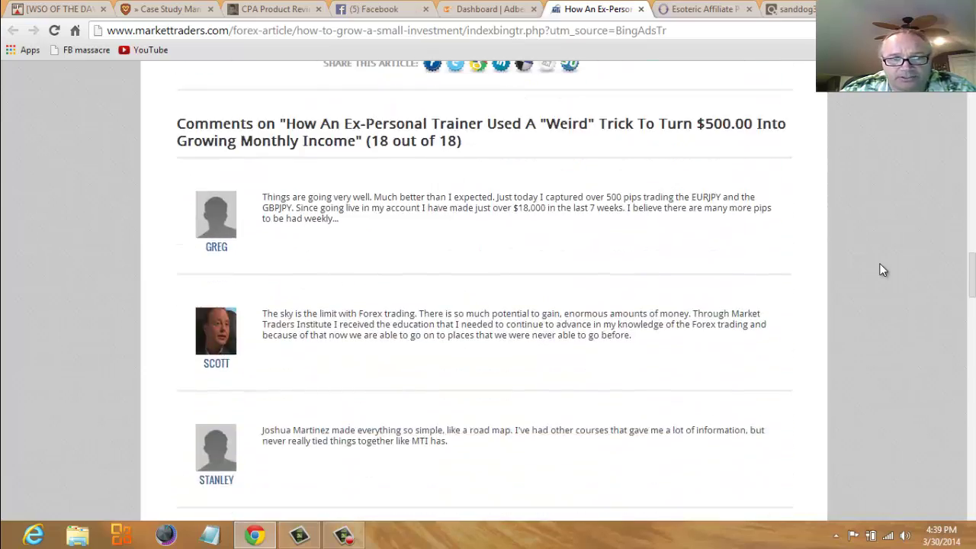
{"action": "scroll", "coordinate": [882, 270], "scroll_direction": "down", "scroll_amount": 12}
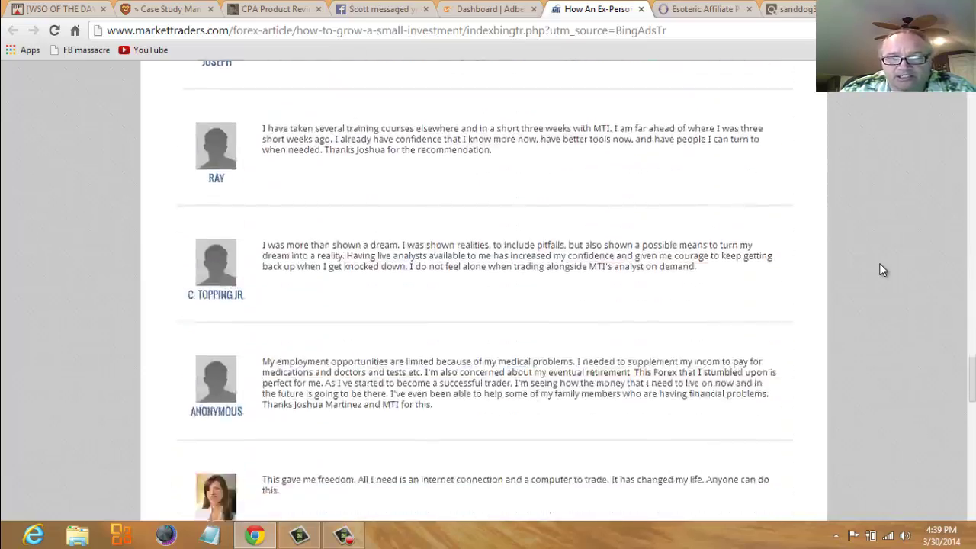
{"action": "scroll", "coordinate": [882, 270], "scroll_direction": "down", "scroll_amount": 18}
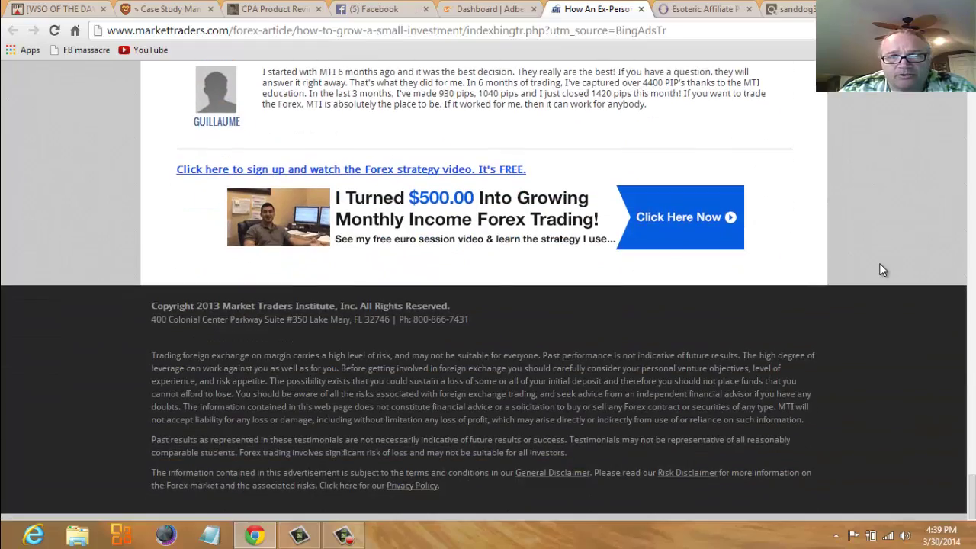
{"action": "scroll", "coordinate": [882, 270], "scroll_direction": "up", "scroll_amount": 10}
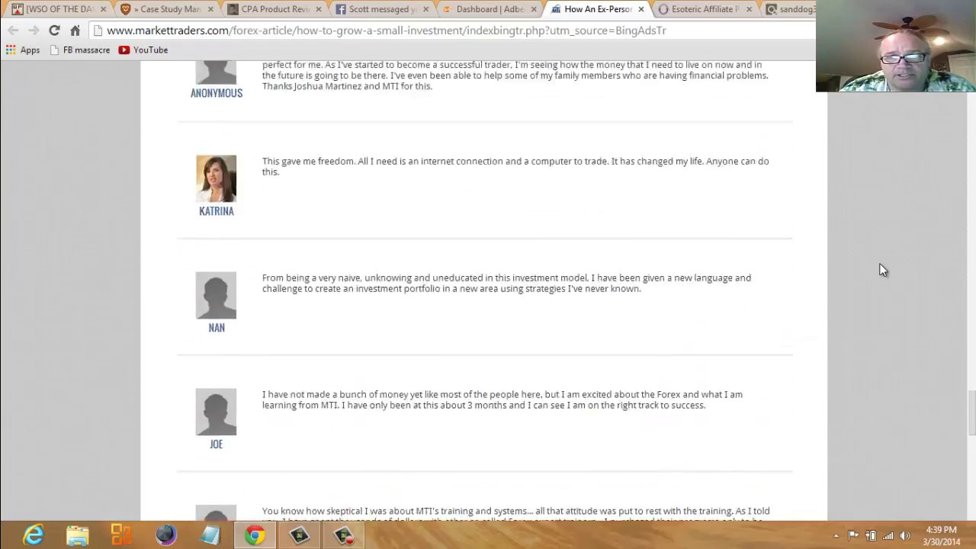
{"action": "scroll", "coordinate": [879, 264], "scroll_direction": "up", "scroll_amount": 20}
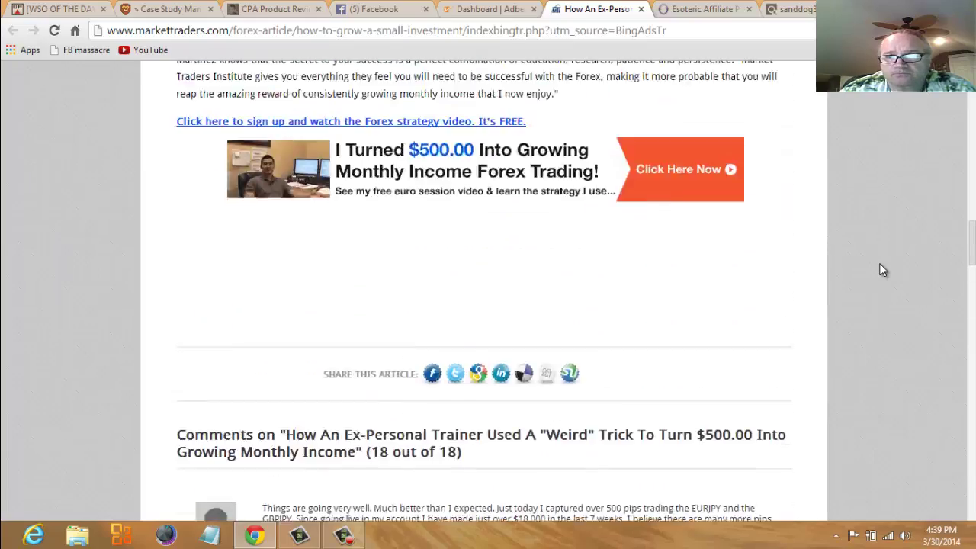
{"action": "scroll", "coordinate": [878, 270], "scroll_direction": "up", "scroll_amount": 20}
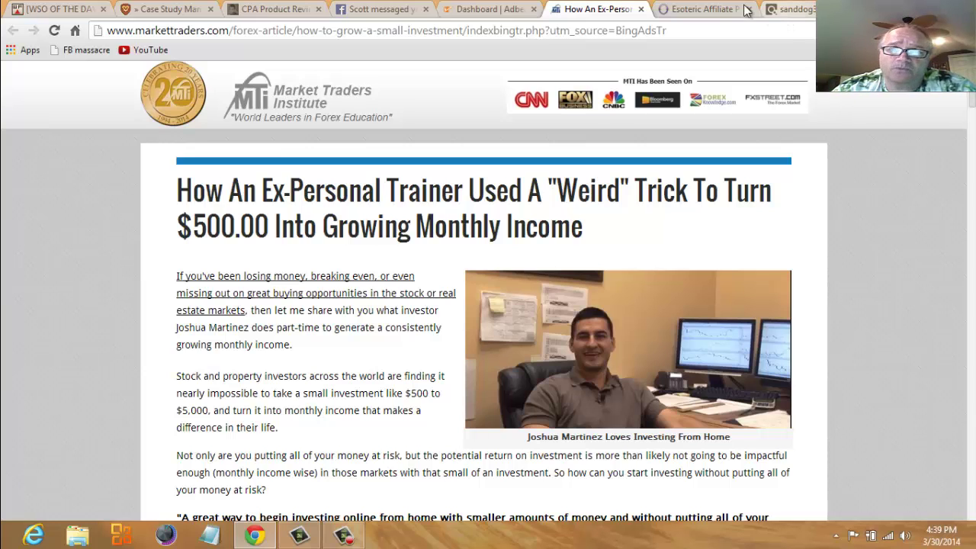
Close the landing page, switch the forex trading Top Ads to Adblade, and list advfn.com's destination URL.
{"action": "left_click", "coordinate": [640, 10]}
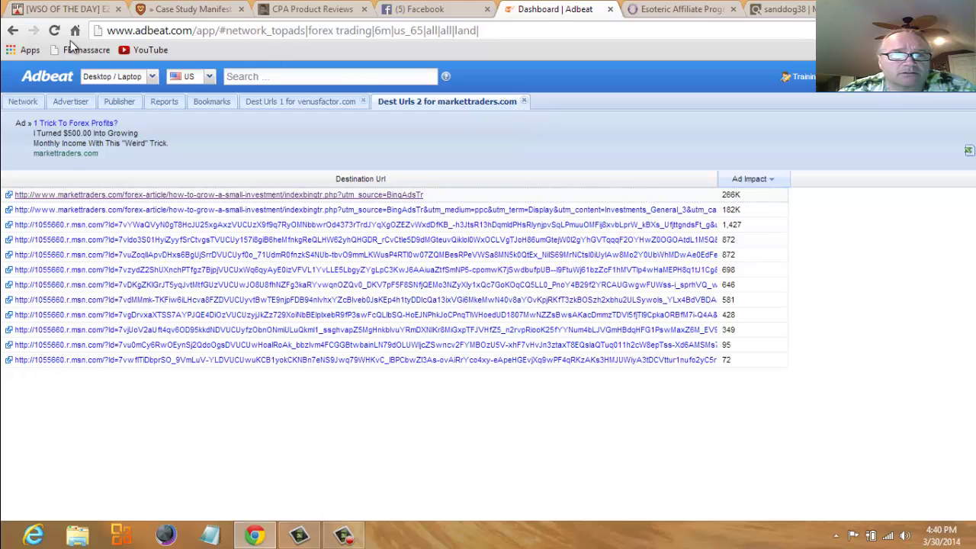
{"action": "left_click", "coordinate": [13, 31]}
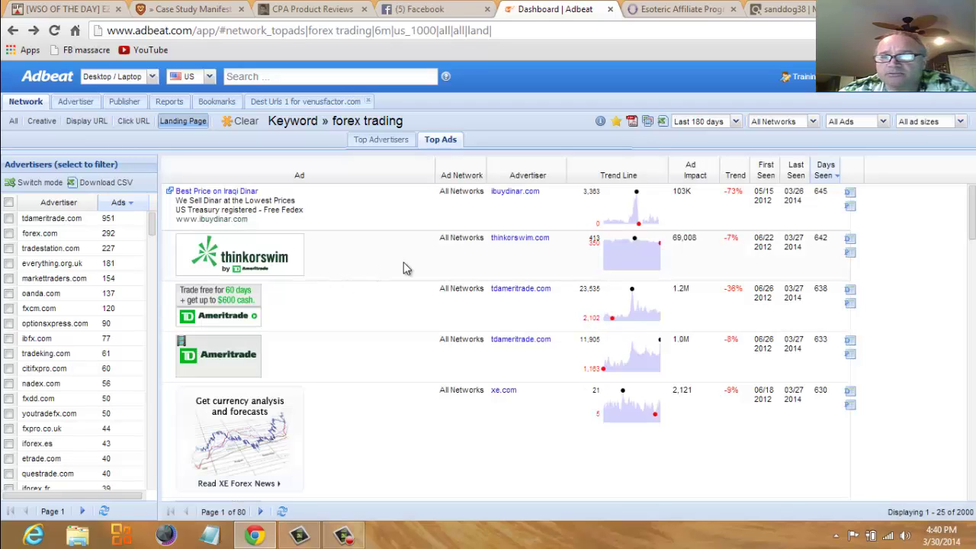
{"action": "left_click", "coordinate": [814, 124]}
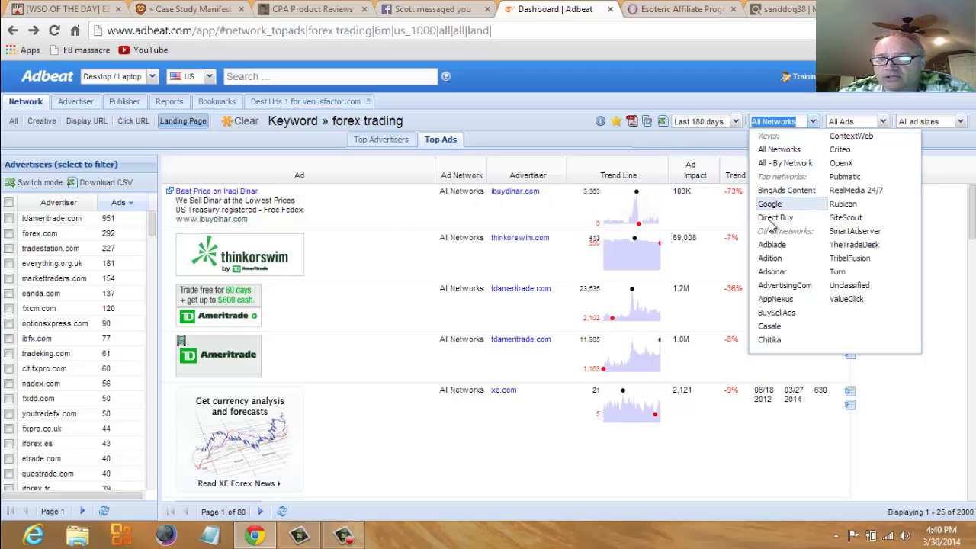
{"action": "left_click", "coordinate": [770, 244]}
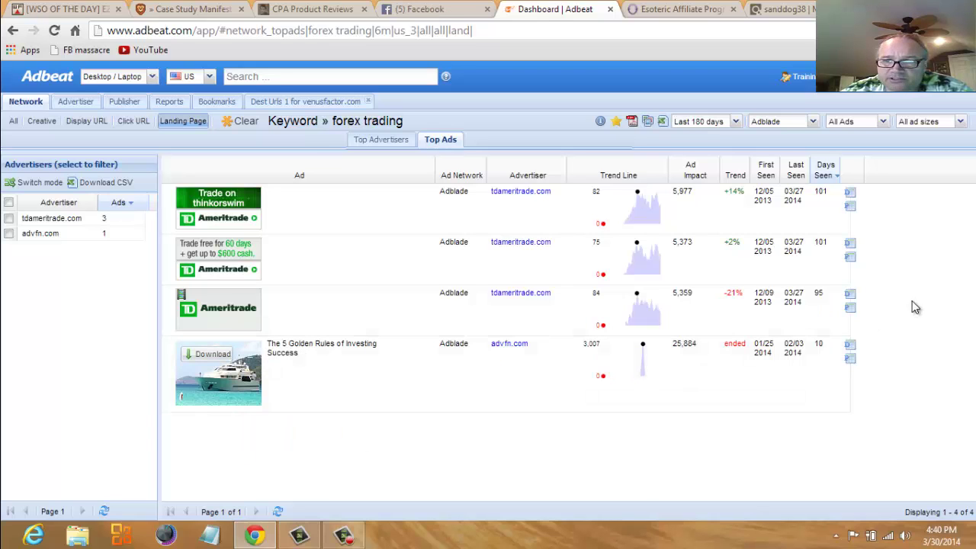
{"action": "left_click", "coordinate": [851, 345]}
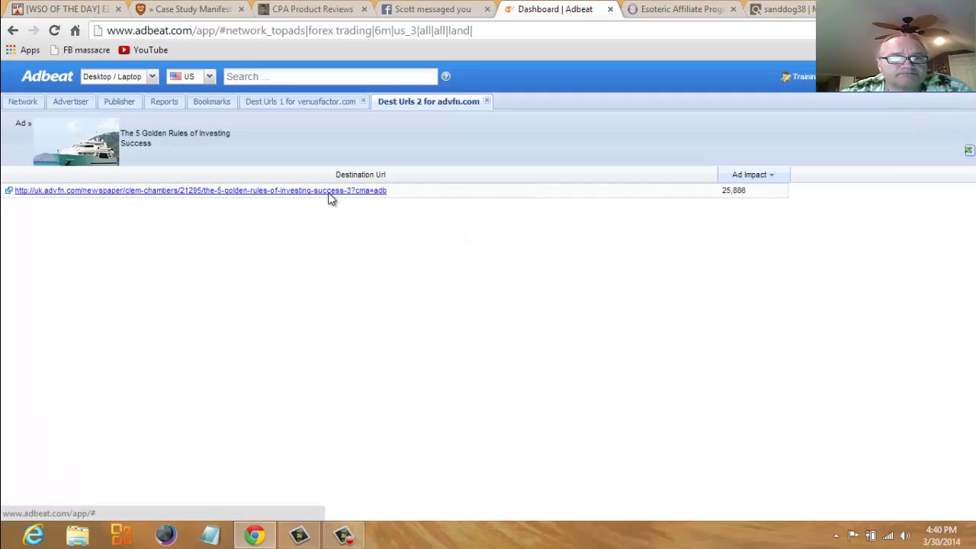
Open the advfn.com 'The 5 Golden Rules of Investing Success' page, scroll to its footer and back up.
{"action": "left_click", "coordinate": [329, 197]}
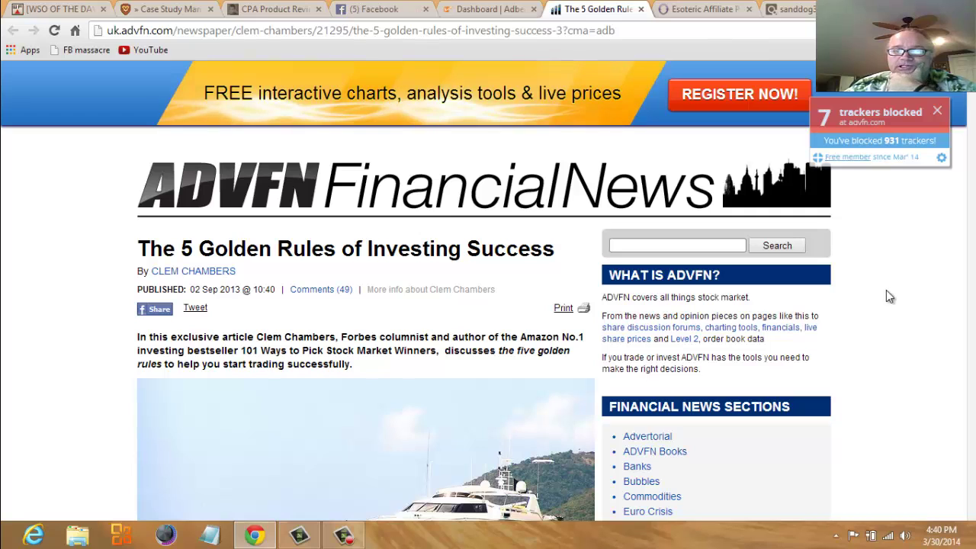
{"action": "scroll", "coordinate": [886, 296], "scroll_direction": "down", "scroll_amount": 1}
{"action": "scroll", "coordinate": [886, 297], "scroll_direction": "down", "scroll_amount": 4}
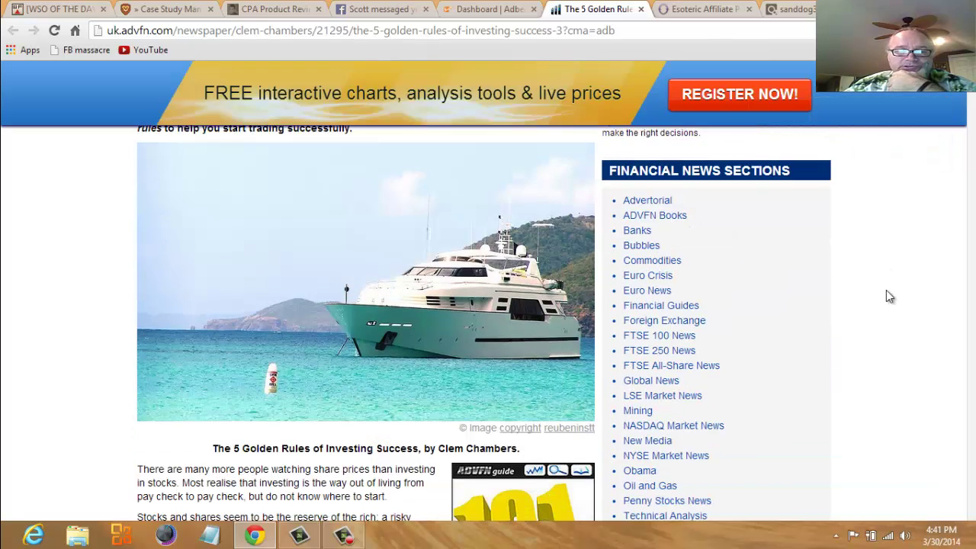
{"action": "scroll", "coordinate": [889, 297], "scroll_direction": "down", "scroll_amount": 1}
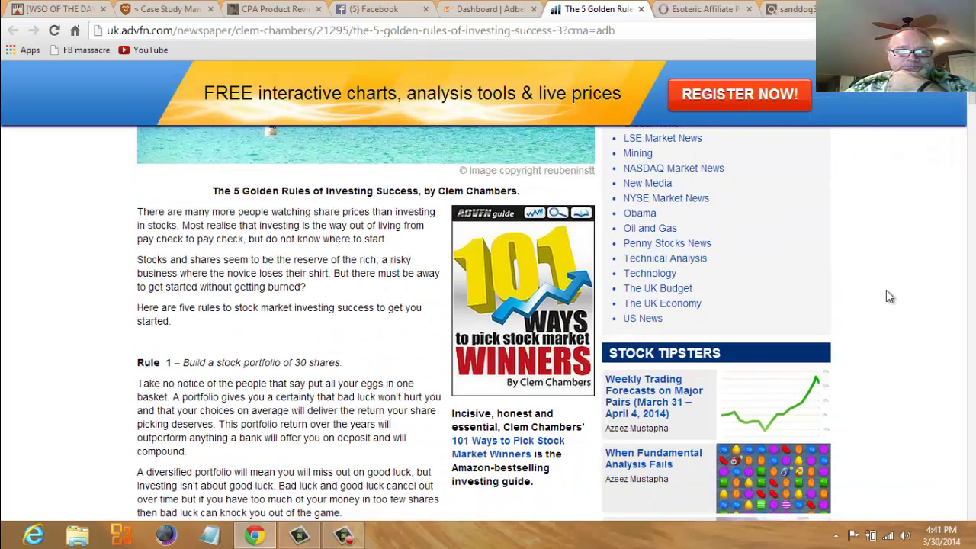
{"action": "scroll", "coordinate": [888, 296], "scroll_direction": "down", "scroll_amount": 2}
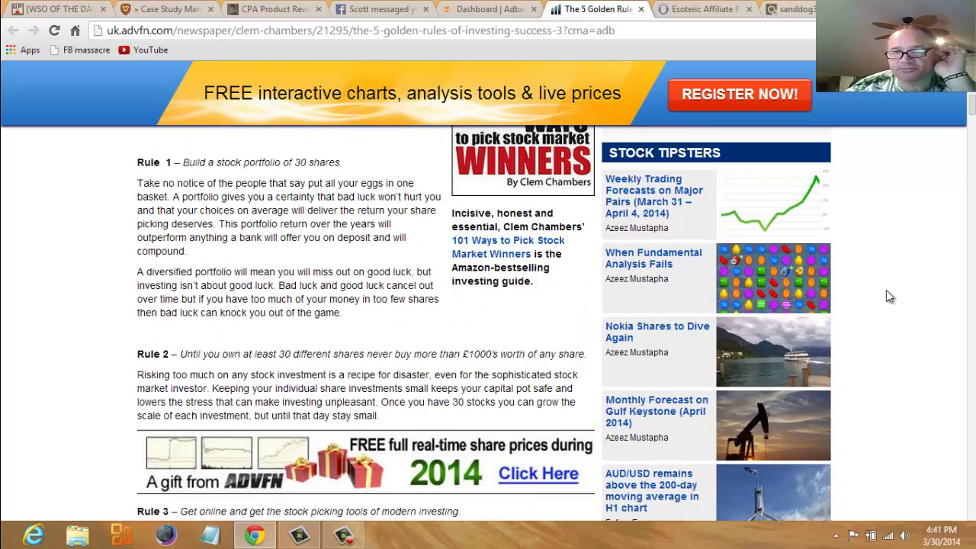
{"action": "scroll", "coordinate": [889, 296], "scroll_direction": "down", "scroll_amount": 5}
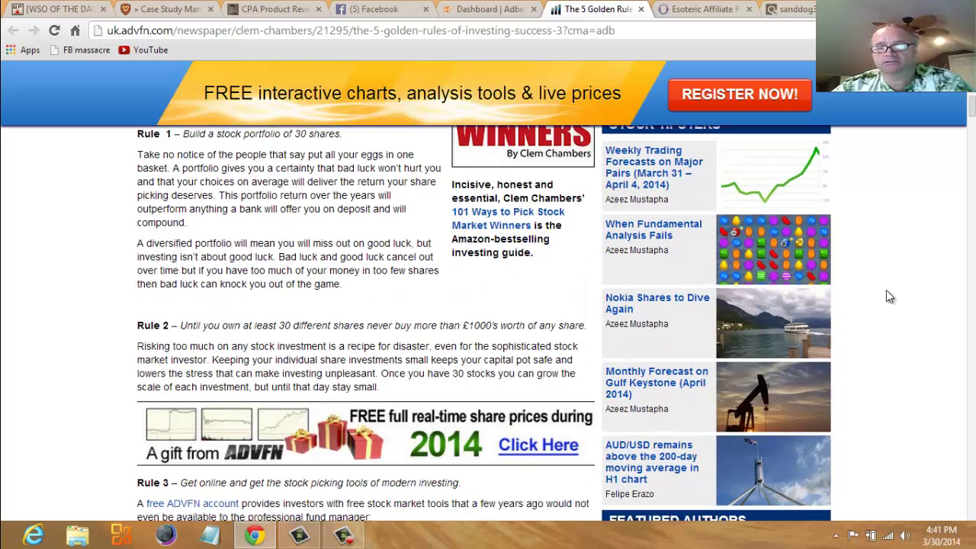
{"action": "scroll", "coordinate": [888, 296], "scroll_direction": "down", "scroll_amount": 8}
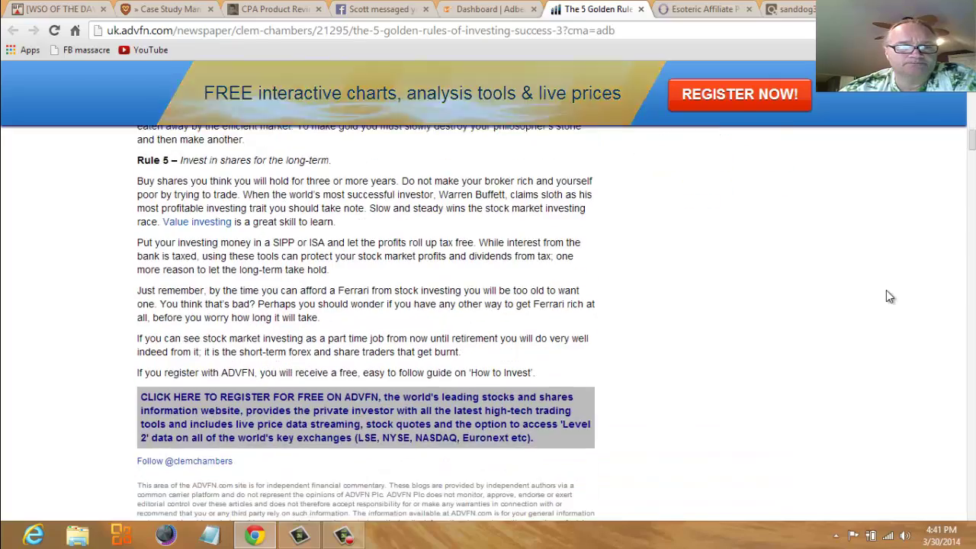
{"action": "scroll", "coordinate": [888, 296], "scroll_direction": "down", "scroll_amount": 10}
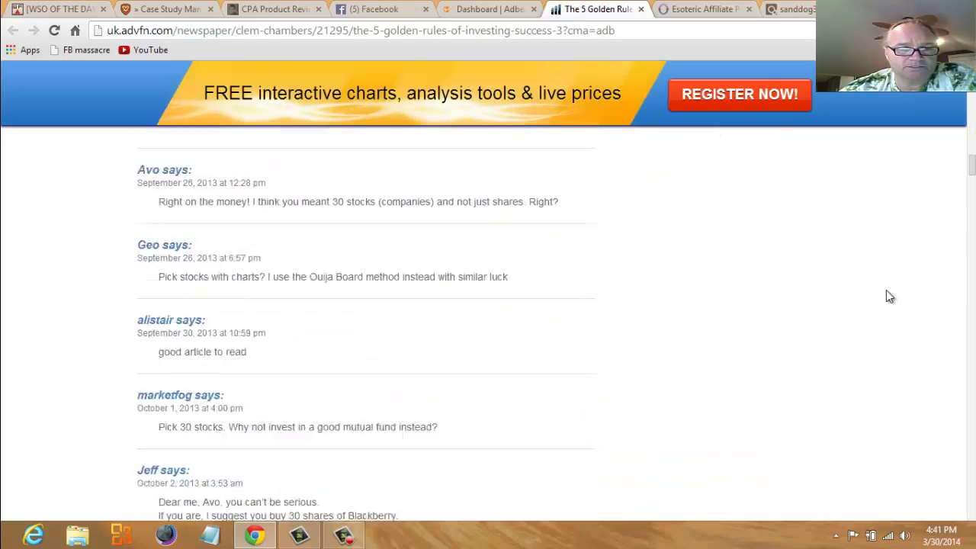
{"action": "scroll", "coordinate": [890, 296], "scroll_direction": "down", "scroll_amount": 10}
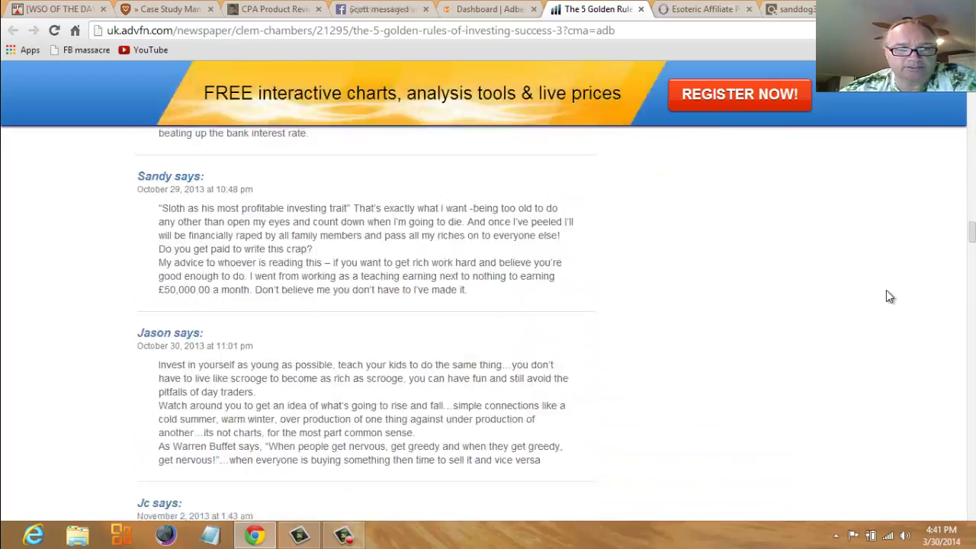
{"action": "scroll", "coordinate": [890, 297], "scroll_direction": "down", "scroll_amount": 15}
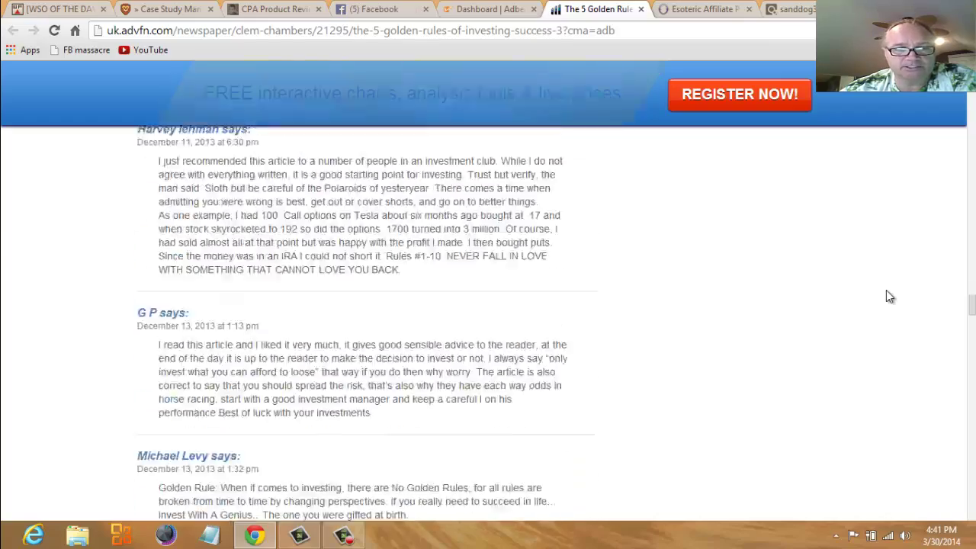
{"action": "scroll", "coordinate": [890, 297], "scroll_direction": "down", "scroll_amount": 15}
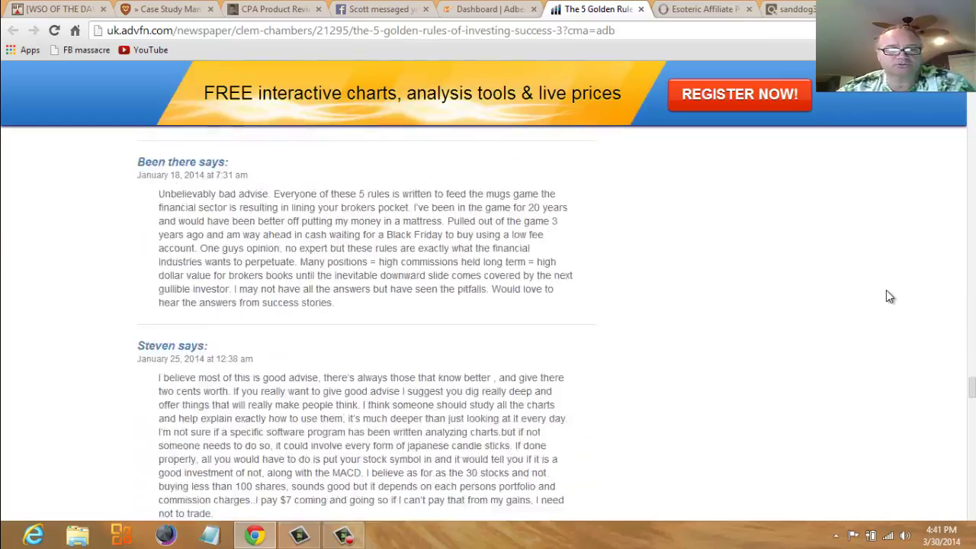
{"action": "scroll", "coordinate": [890, 296], "scroll_direction": "down", "scroll_amount": 15}
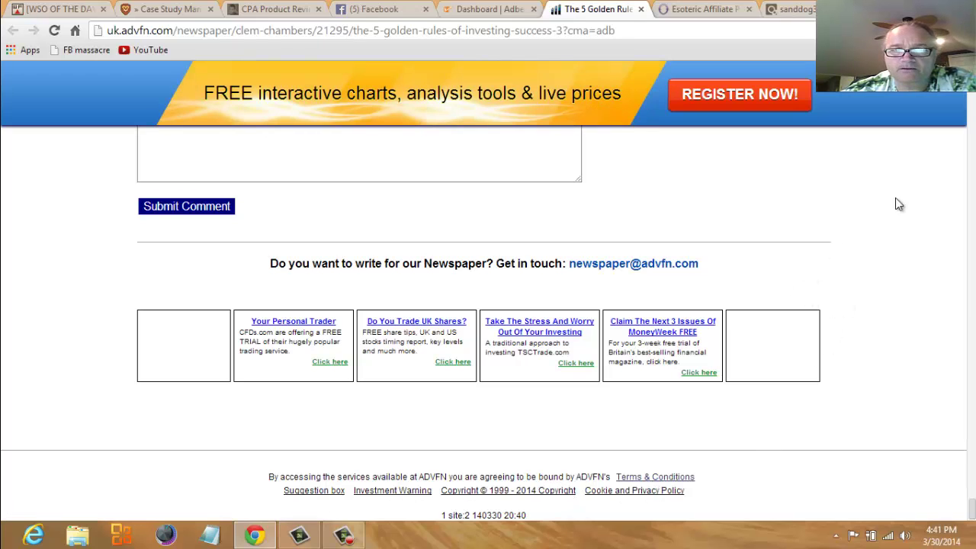
{"action": "scroll", "coordinate": [488, 305], "scroll_direction": "up", "scroll_amount": 20}
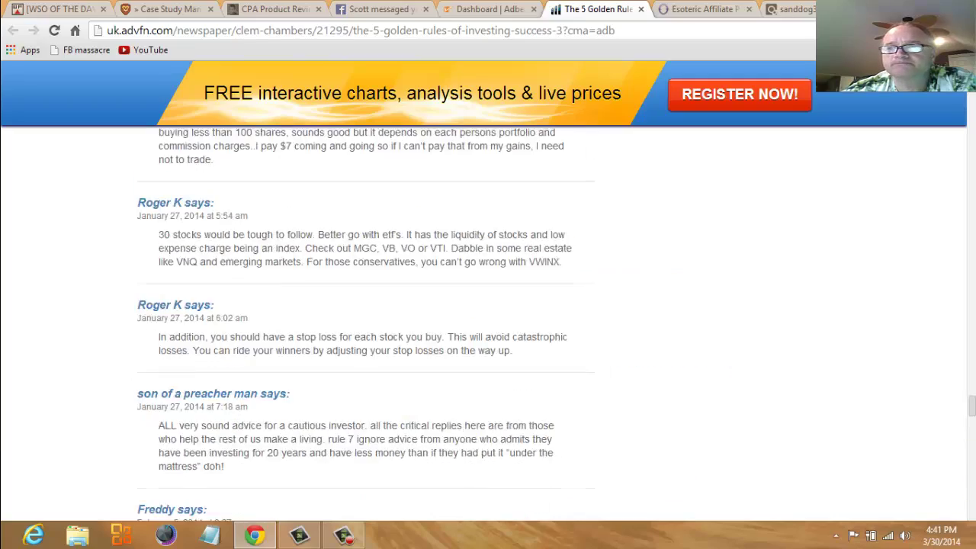
{"action": "scroll", "coordinate": [973, 134], "scroll_direction": "up", "scroll_amount": 6}
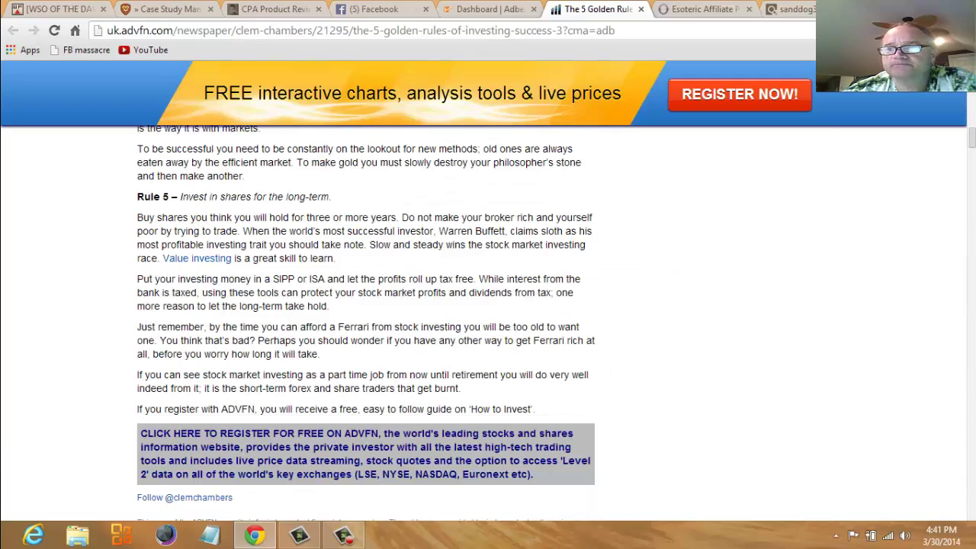
{"action": "scroll", "coordinate": [366, 321], "scroll_direction": "up", "scroll_amount": 10}
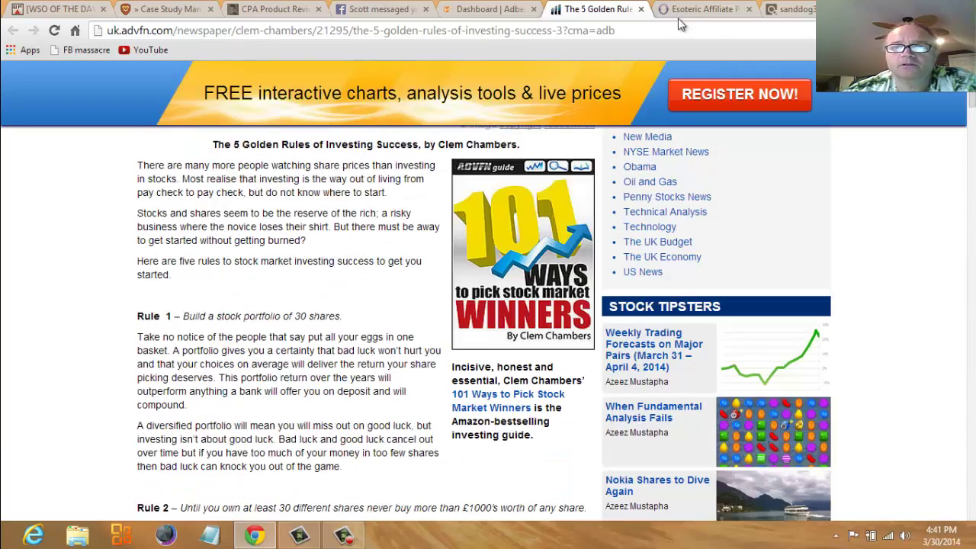
Close the advfn article tab and go back twice to the All Networks forex trading Top Ads.
{"action": "left_click", "coordinate": [641, 9]}
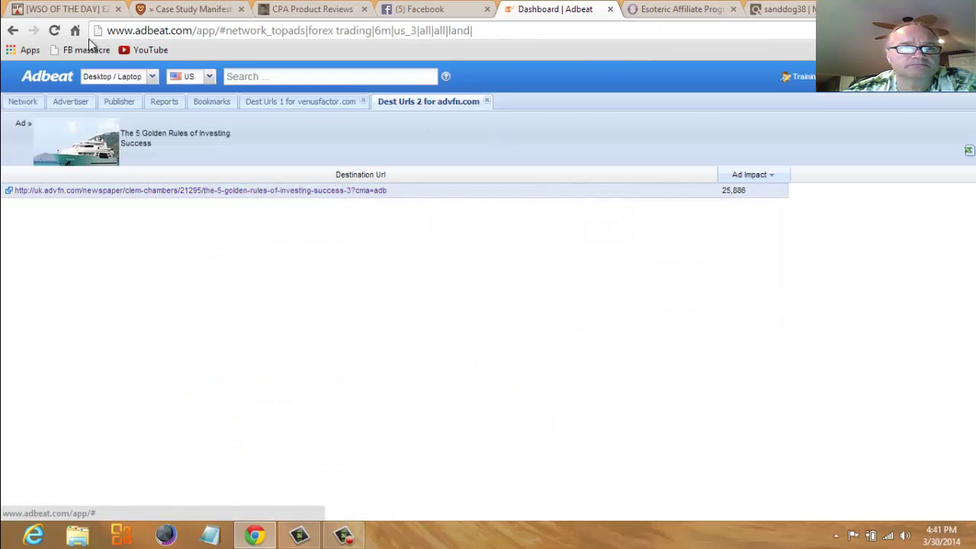
{"action": "left_click", "coordinate": [12, 32]}
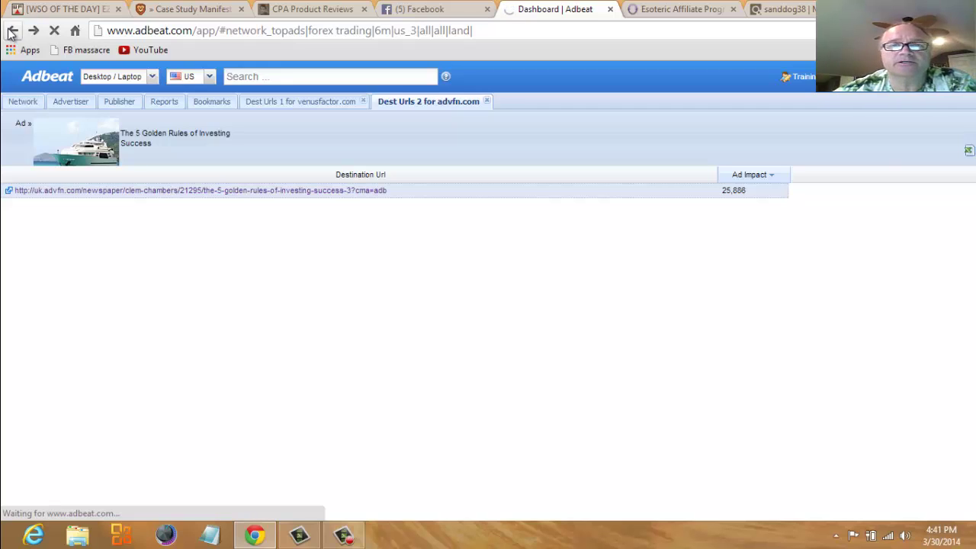
{"action": "left_click", "coordinate": [11, 32]}
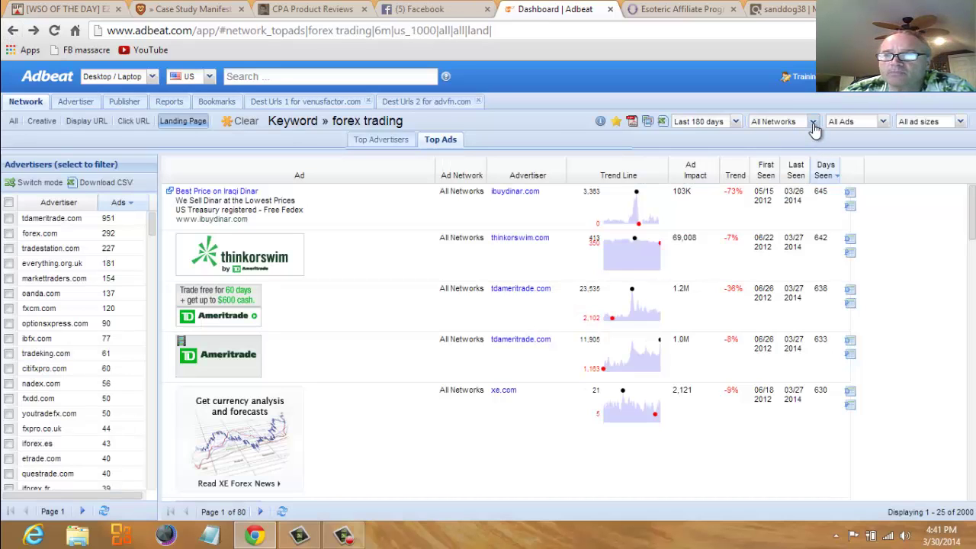
Restrict the forex trading Top Ads to the Google network, leaving 1601 ads.
{"action": "left_click", "coordinate": [813, 123]}
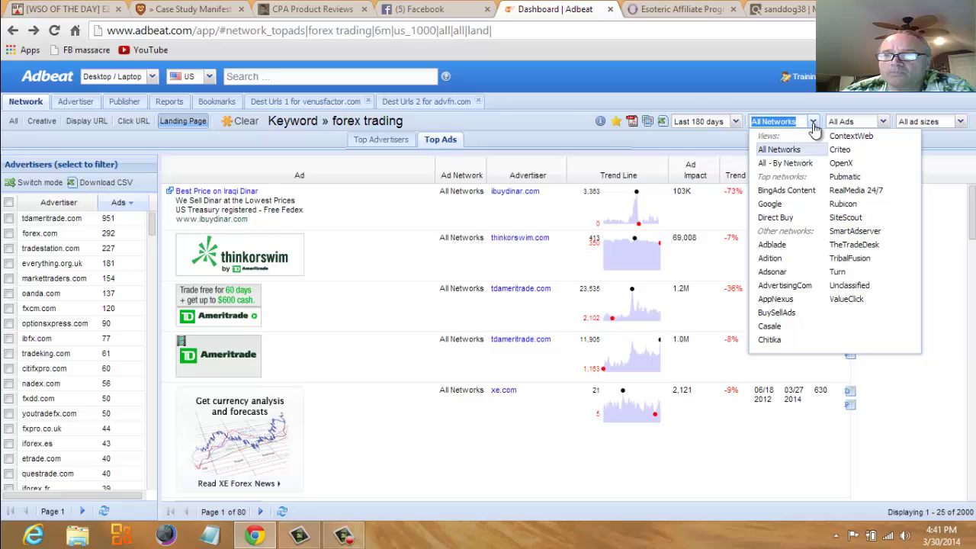
{"action": "left_click", "coordinate": [769, 205]}
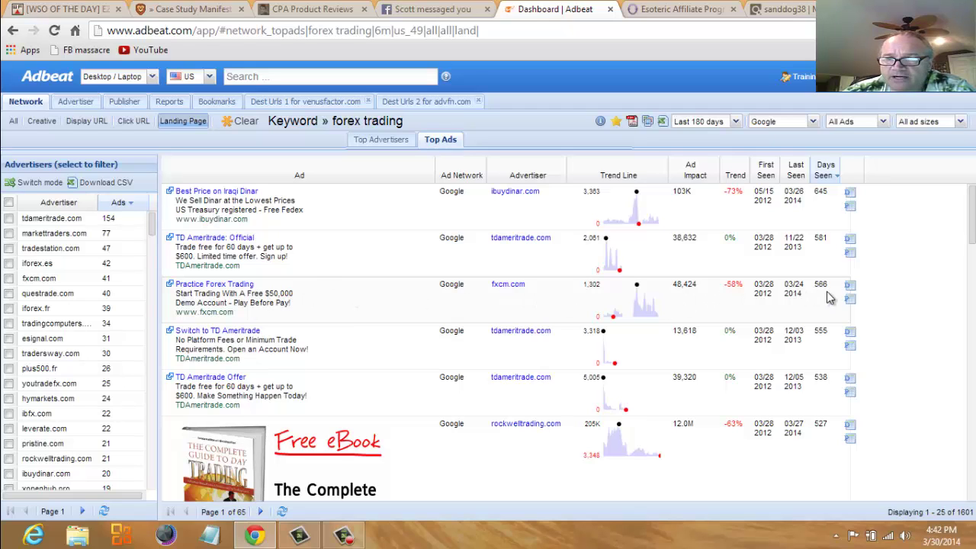
List the fxcm.com ad's three destination URLs and open the top 'Practice Trading Forex' page.
{"action": "mouse_move", "coordinate": [849, 287]}
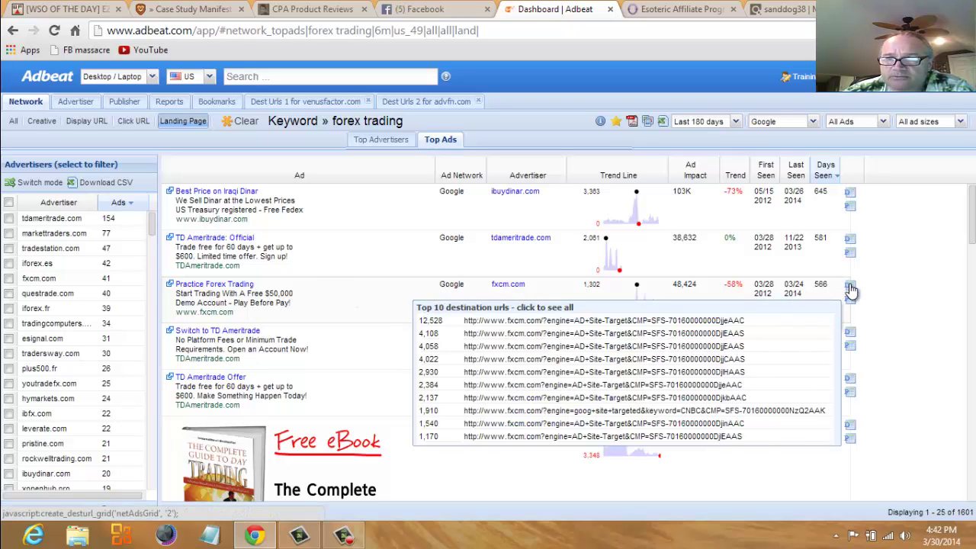
{"action": "left_click", "coordinate": [850, 290]}
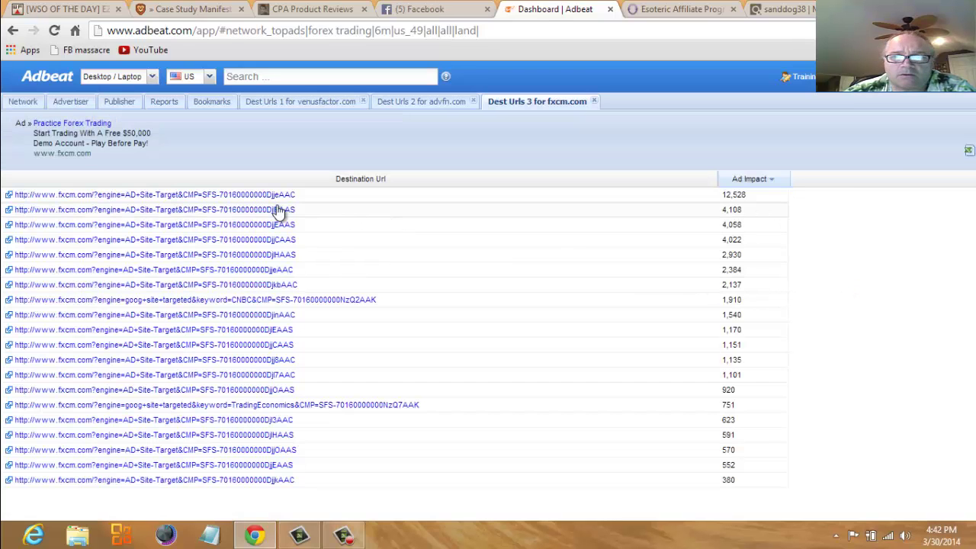
{"action": "left_click", "coordinate": [196, 196]}
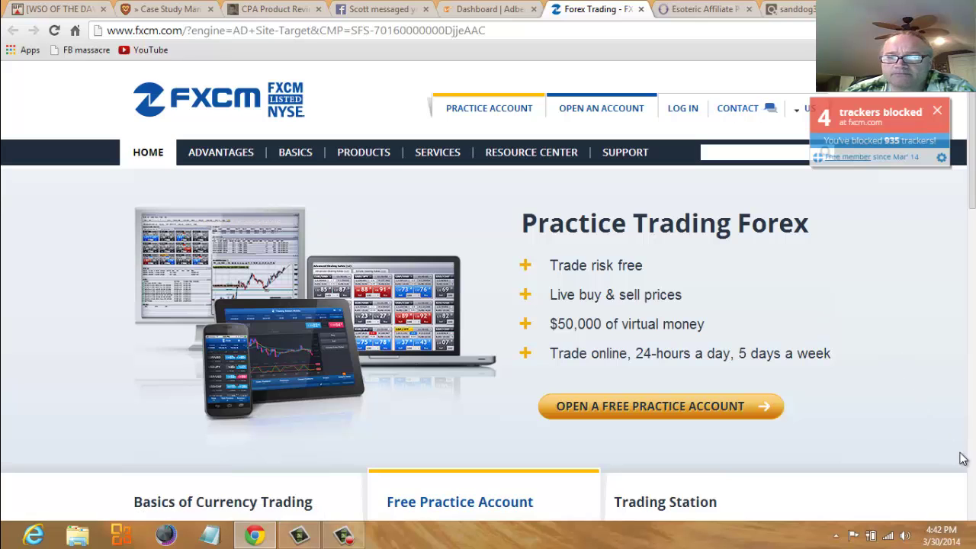
Scroll the FXCM Practice Trading Forex page down to its footer, then jump back to the top.
{"action": "scroll", "coordinate": [507, 335], "scroll_direction": "down", "scroll_amount": 15}
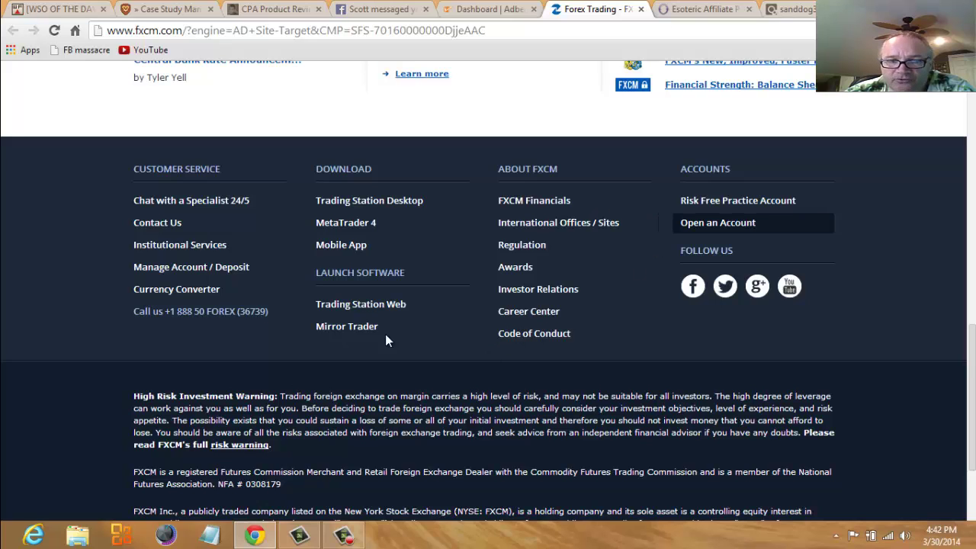
{"action": "scroll", "coordinate": [971, 488], "scroll_direction": "down", "scroll_amount": 3}
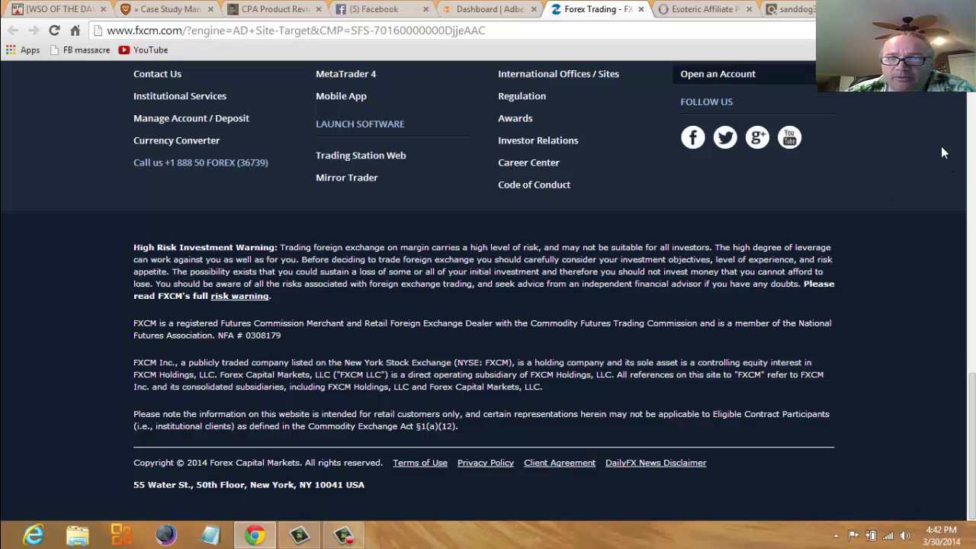
{"action": "left_click", "coordinate": [971, 94]}
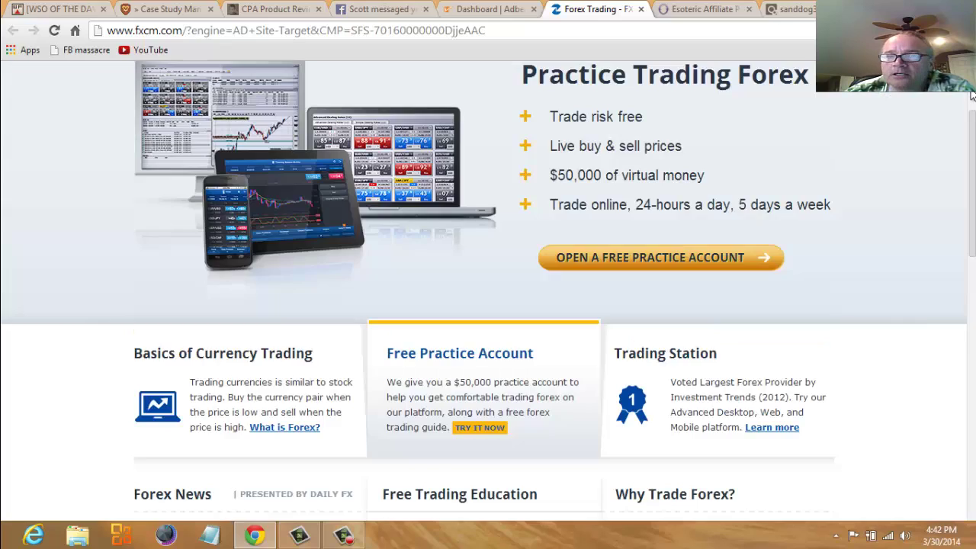
Close the FXCM tab and go back twice to the All Networks Top Ads list of 2000 ads.
{"action": "left_click", "coordinate": [641, 10]}
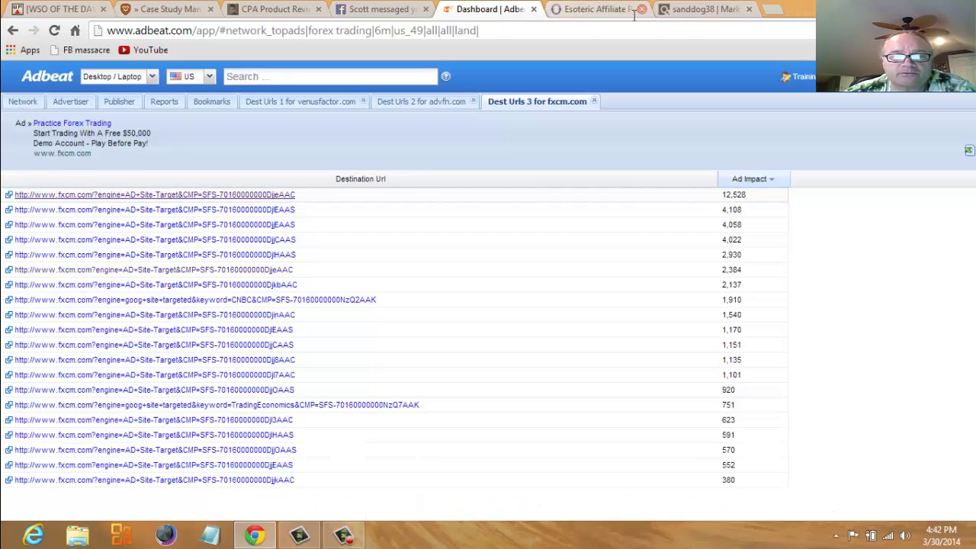
{"action": "left_click", "coordinate": [13, 31]}
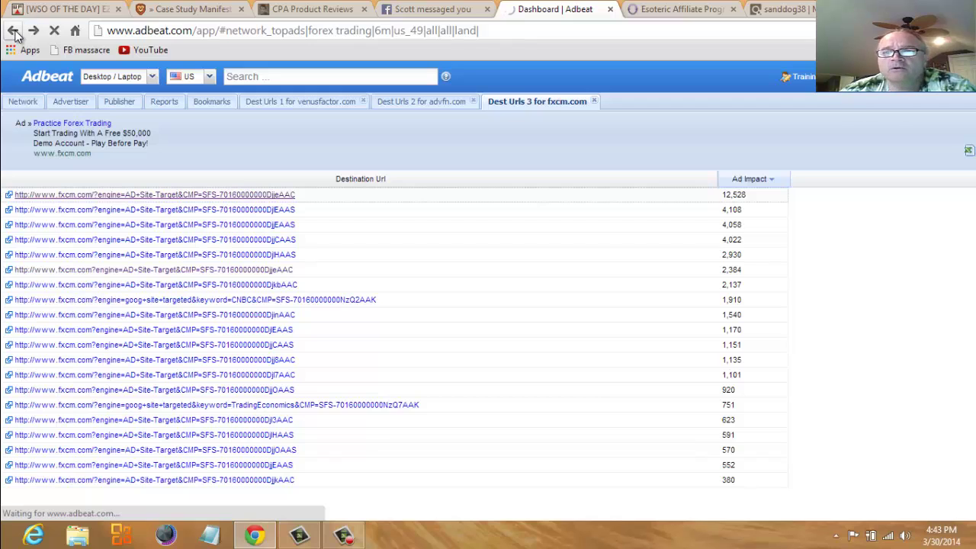
{"action": "left_click", "coordinate": [14, 30]}
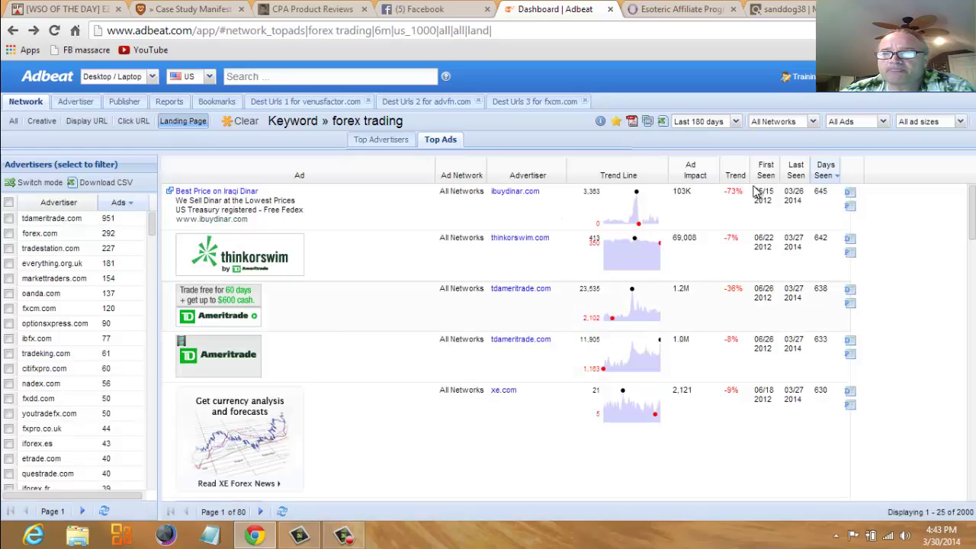
{"action": "left_click", "coordinate": [813, 123]}
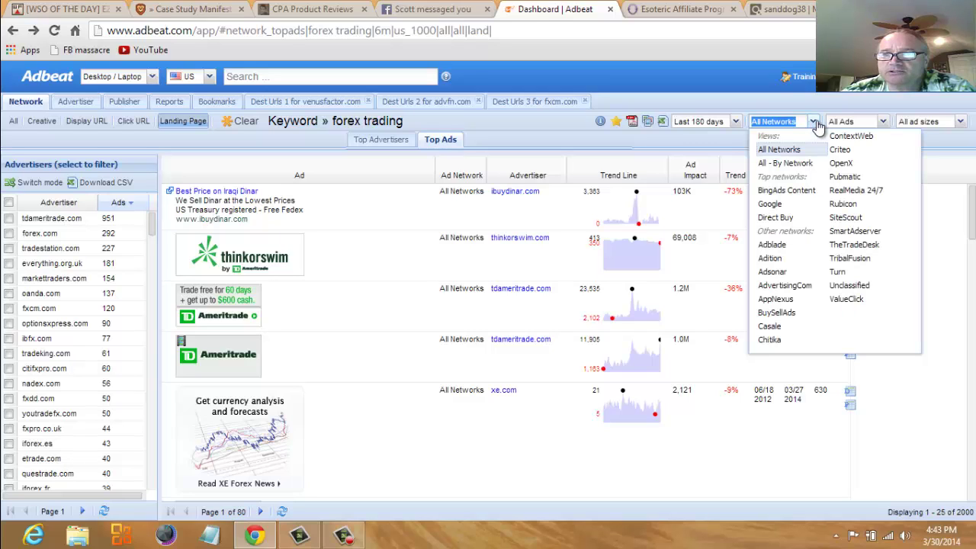
{"action": "left_click", "coordinate": [883, 123]}
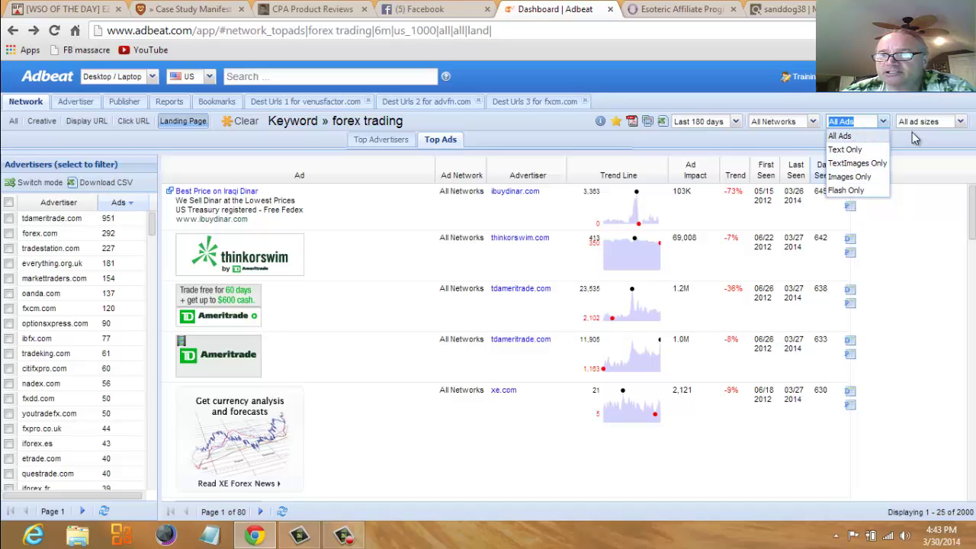
{"action": "left_click", "coordinate": [962, 122]}
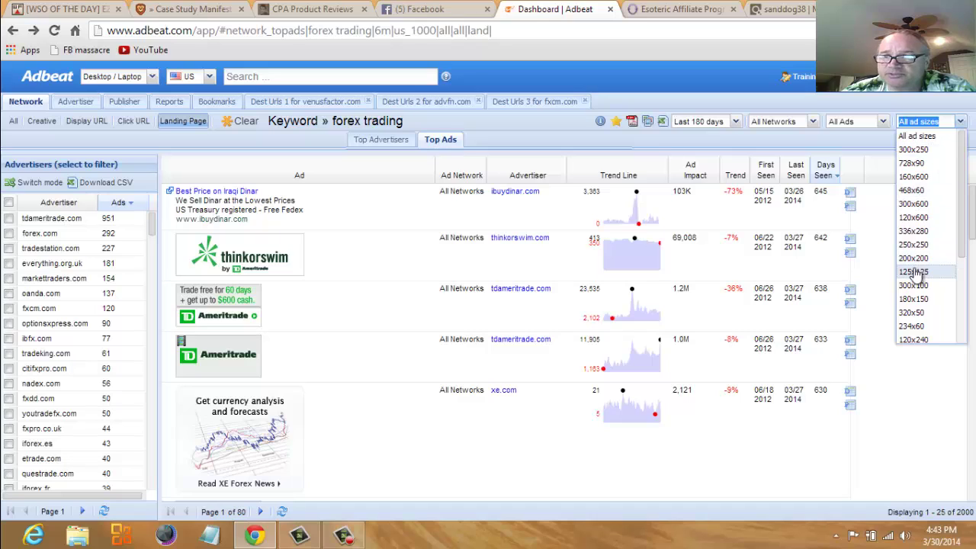
{"action": "left_click", "coordinate": [588, 62]}
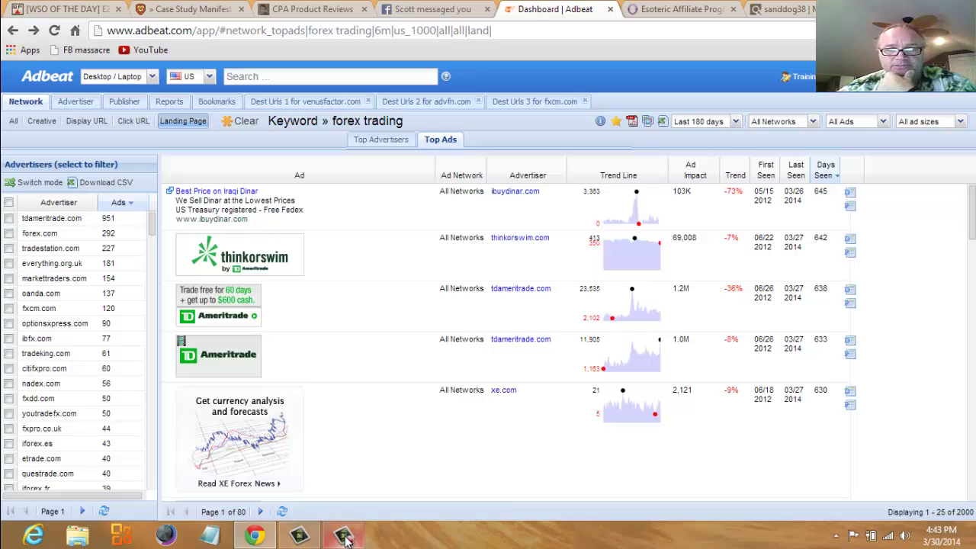
Bring up the screen recorder's Pause and Stop controls, showing 0:12:39 elapsed.
{"action": "mouse_move", "coordinate": [345, 537]}
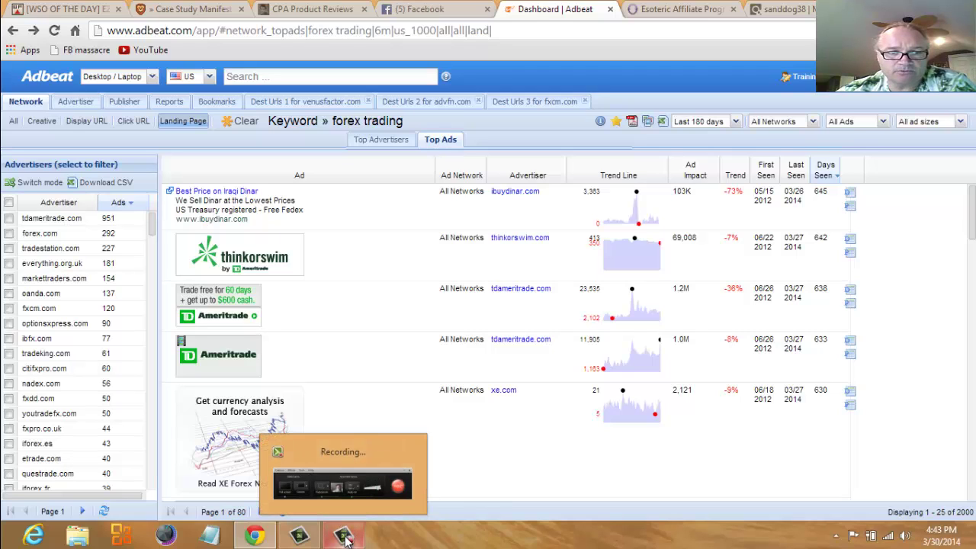
{"action": "left_click", "coordinate": [344, 538]}
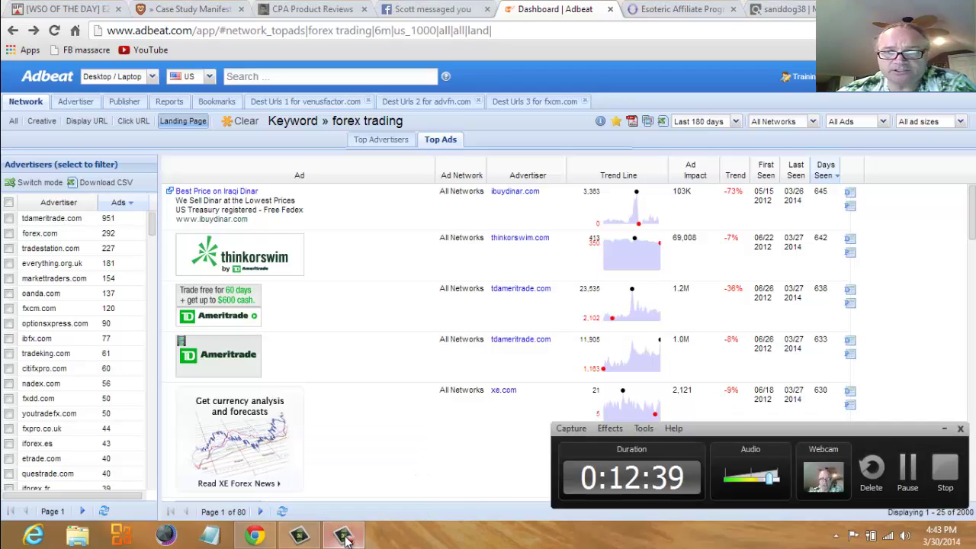